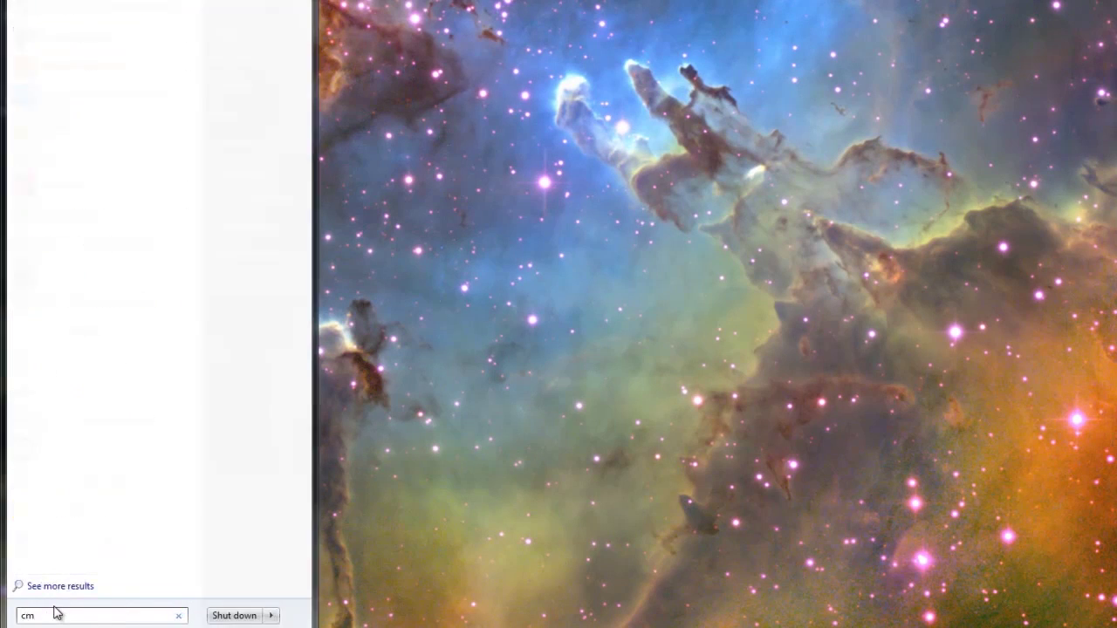
Open an administrator Command Prompt and run ipconfig to list the PC's network adapter addresses.
key("Return")
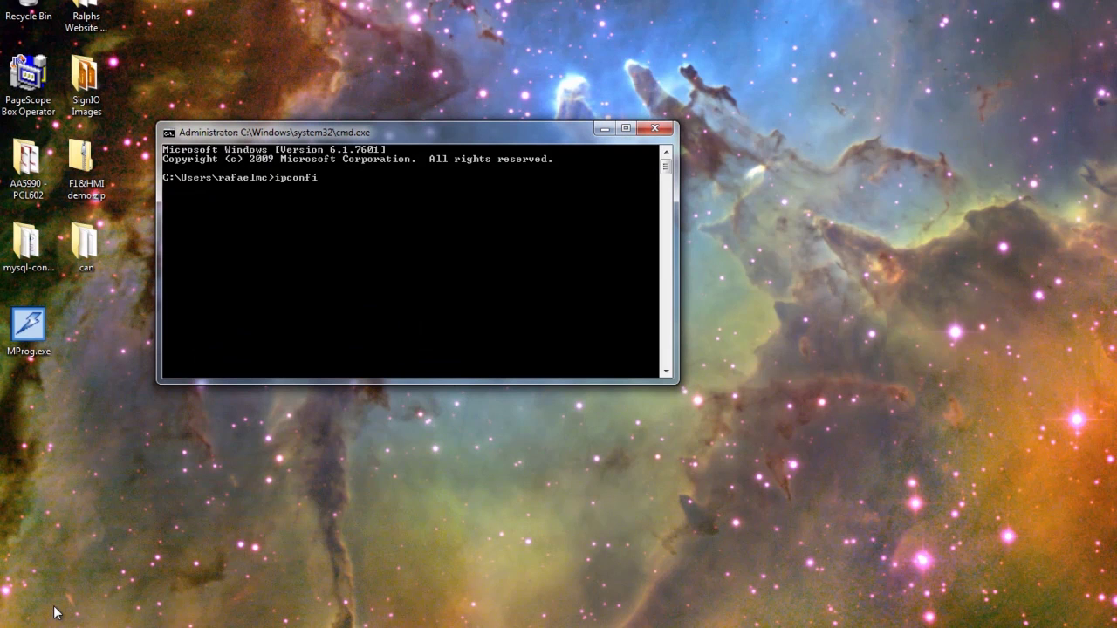
key("Return")
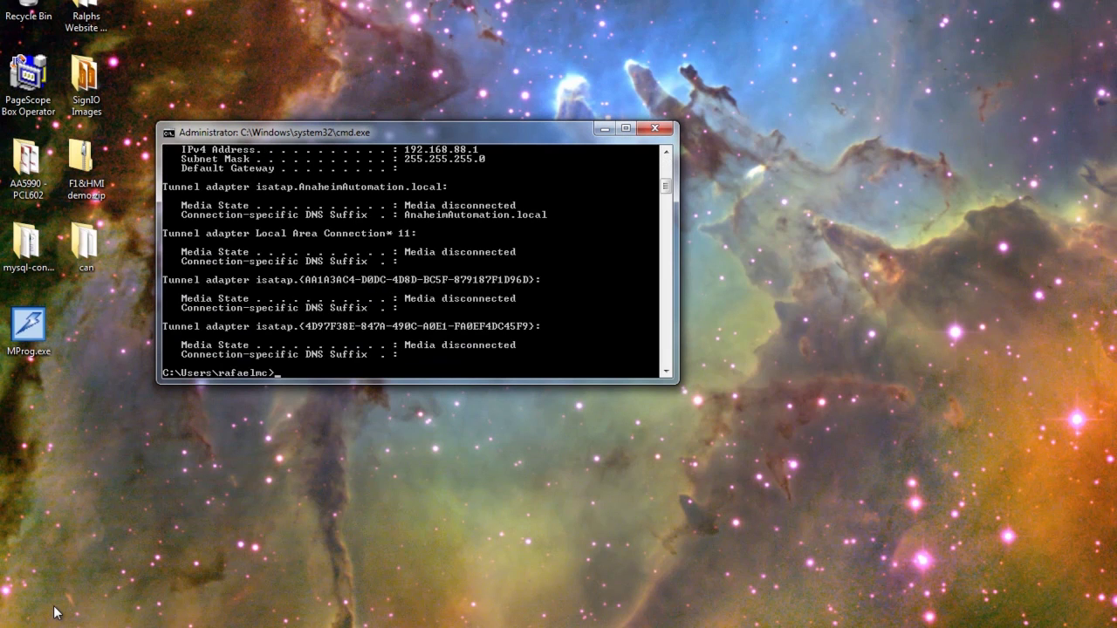
Bring up the MT5320C panel's SETUP screen showing Backlight Saver Time 10 Min and Startup Window 0.
left_click_drag(668, 185, 669, 166)
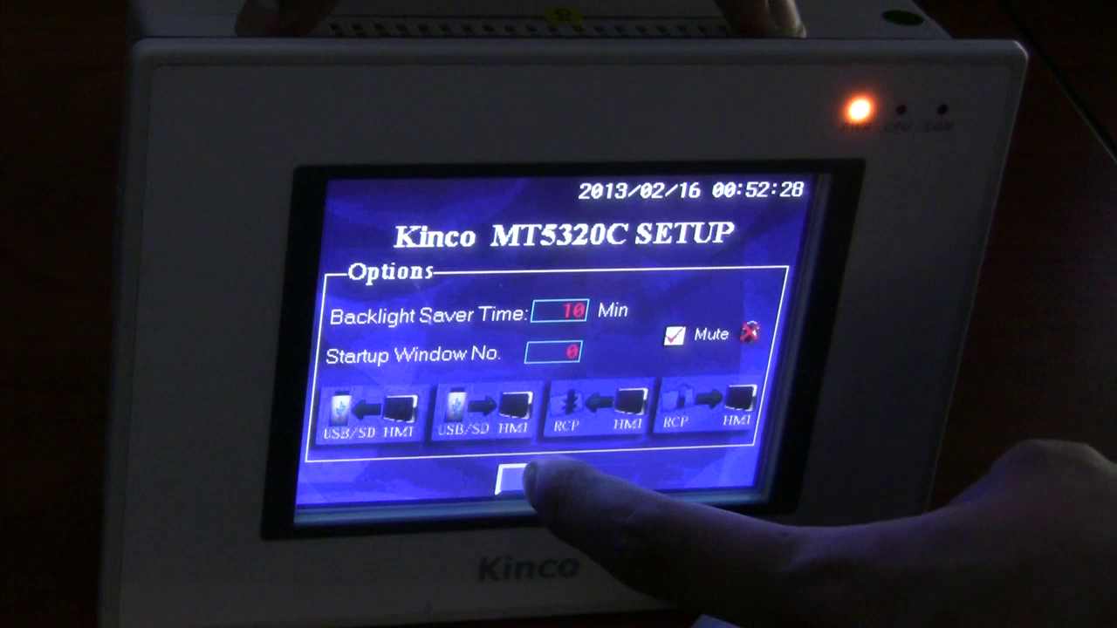
left_click(530, 476)
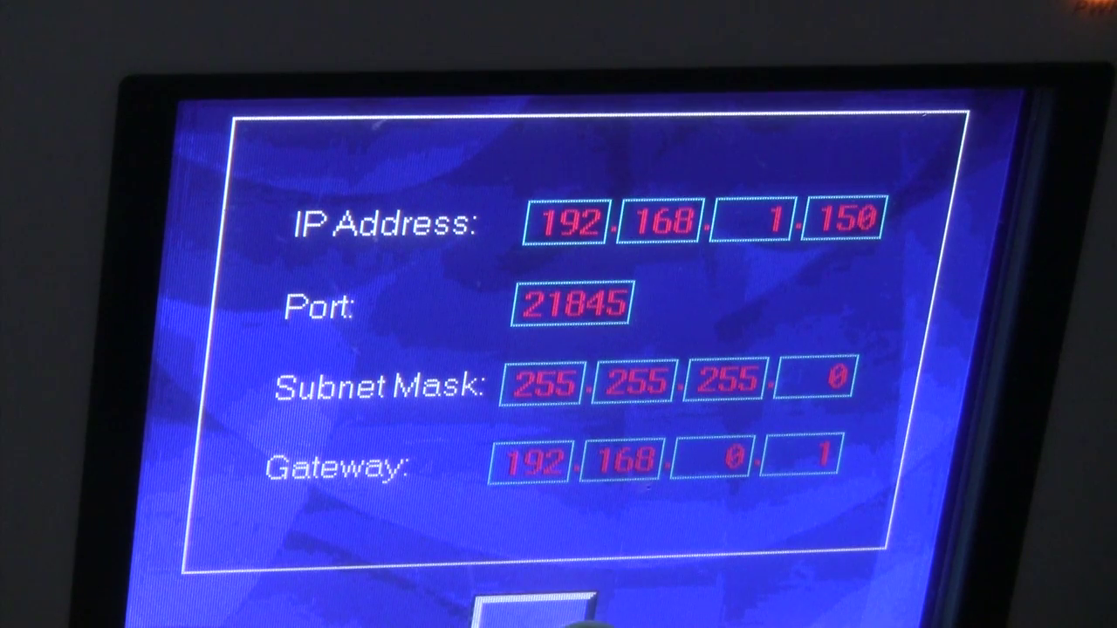
left_click(534, 611)
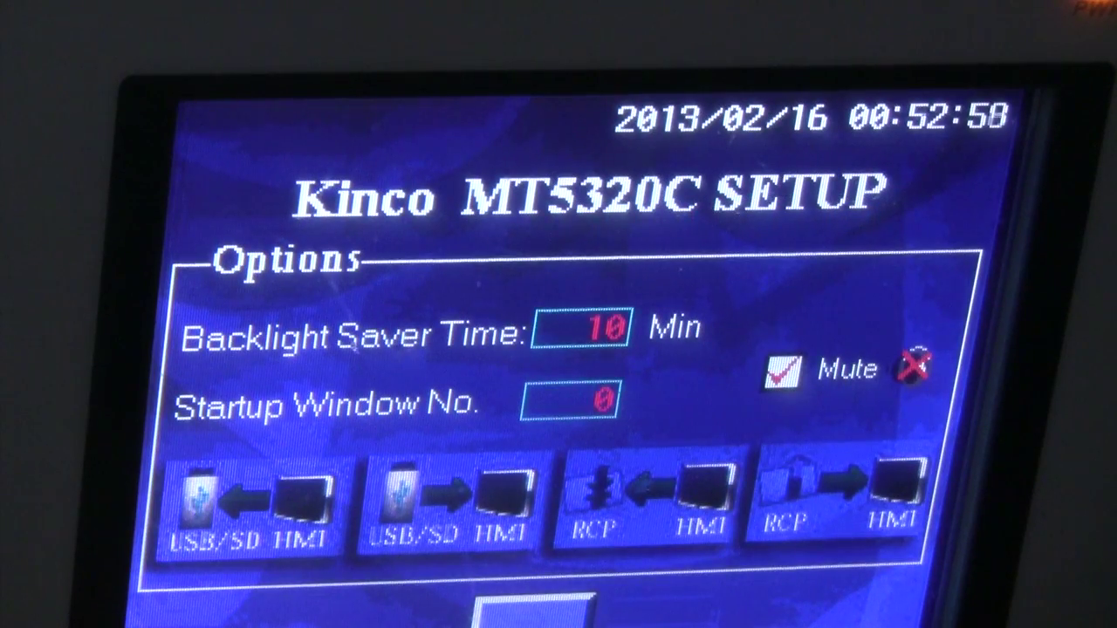
Launch Kinco HMIware from the Start menu, opening on project PMTD_07_27_11.
key("super")
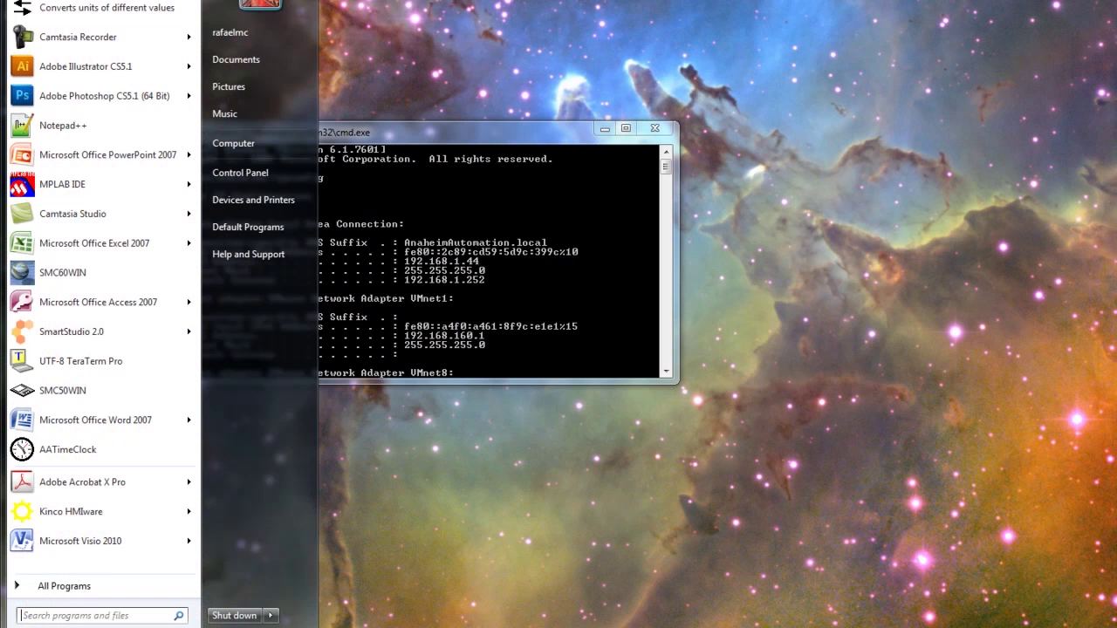
left_click(102, 512)
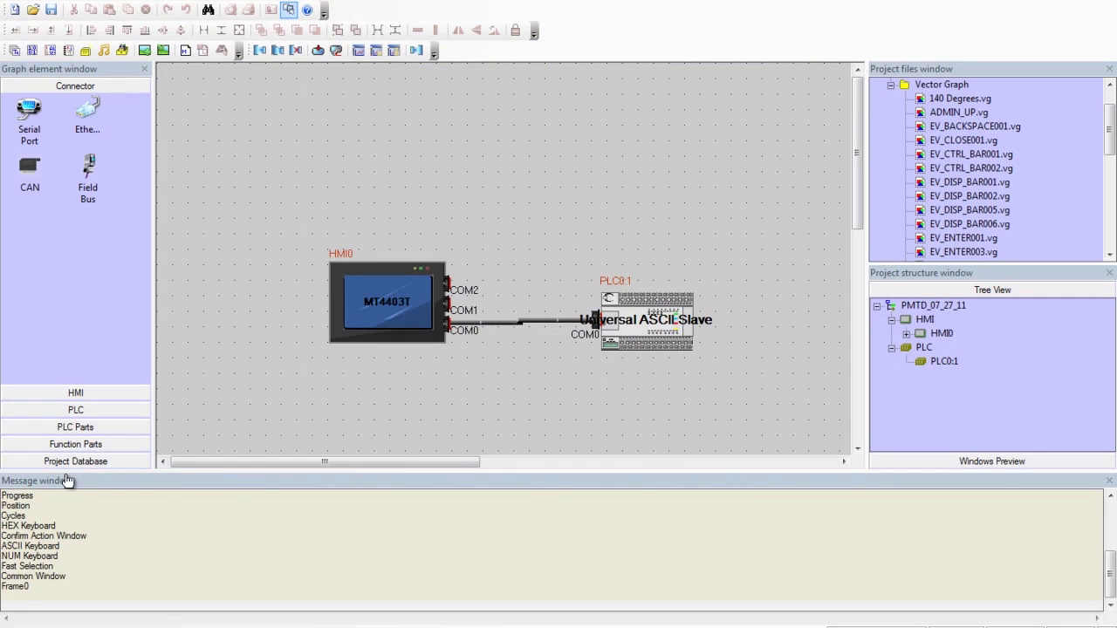
Create a new project named 'Network Connection' with File > New.
left_click(48, 4)
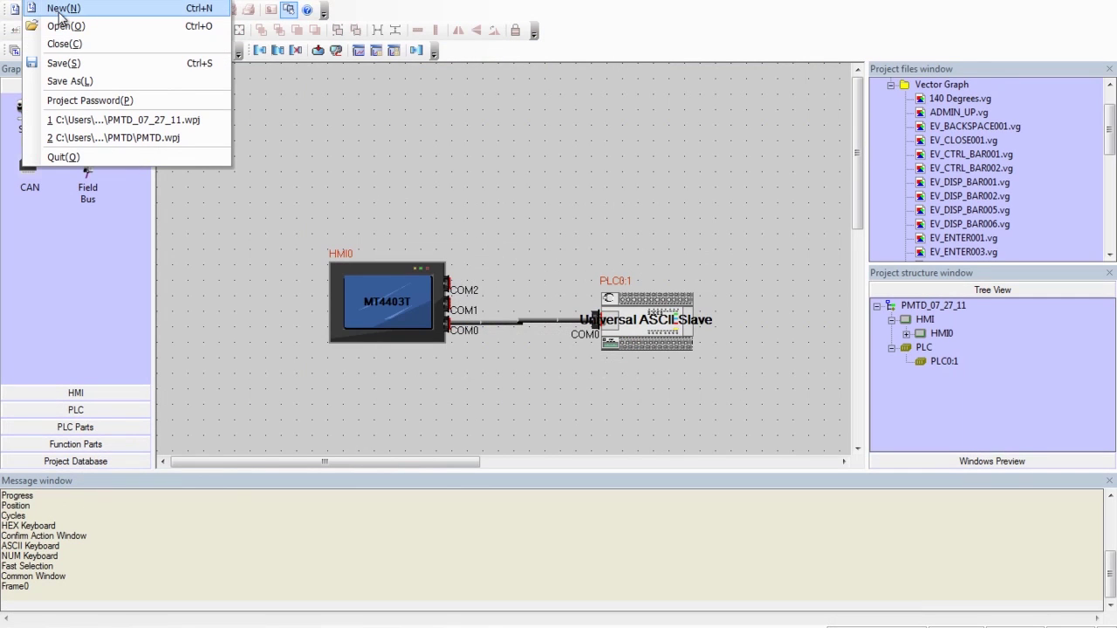
left_click(61, 10)
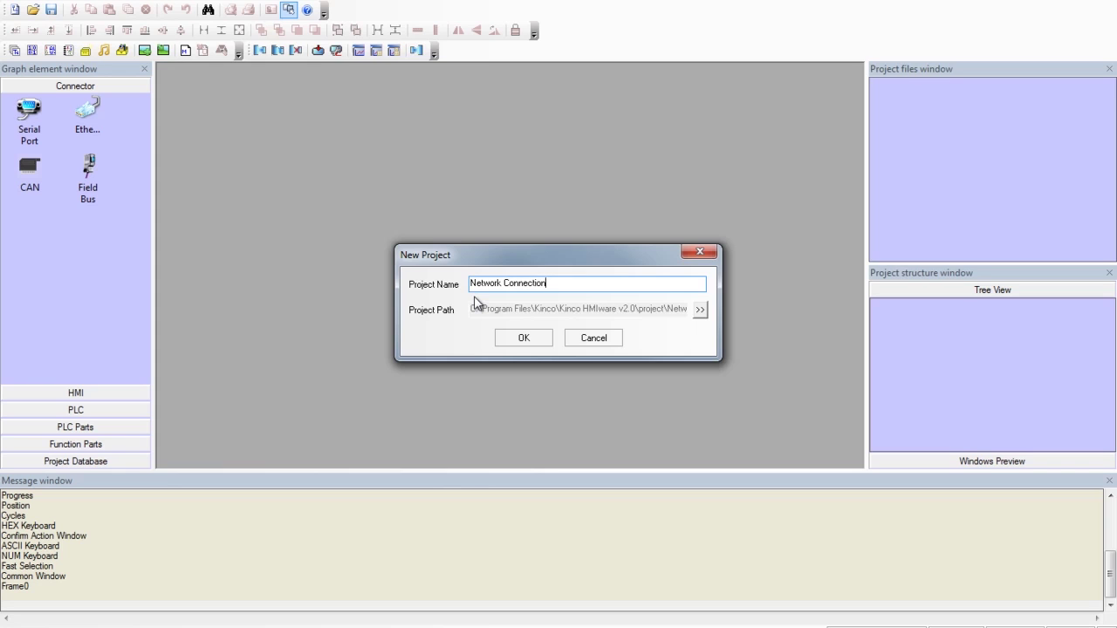
key("Return")
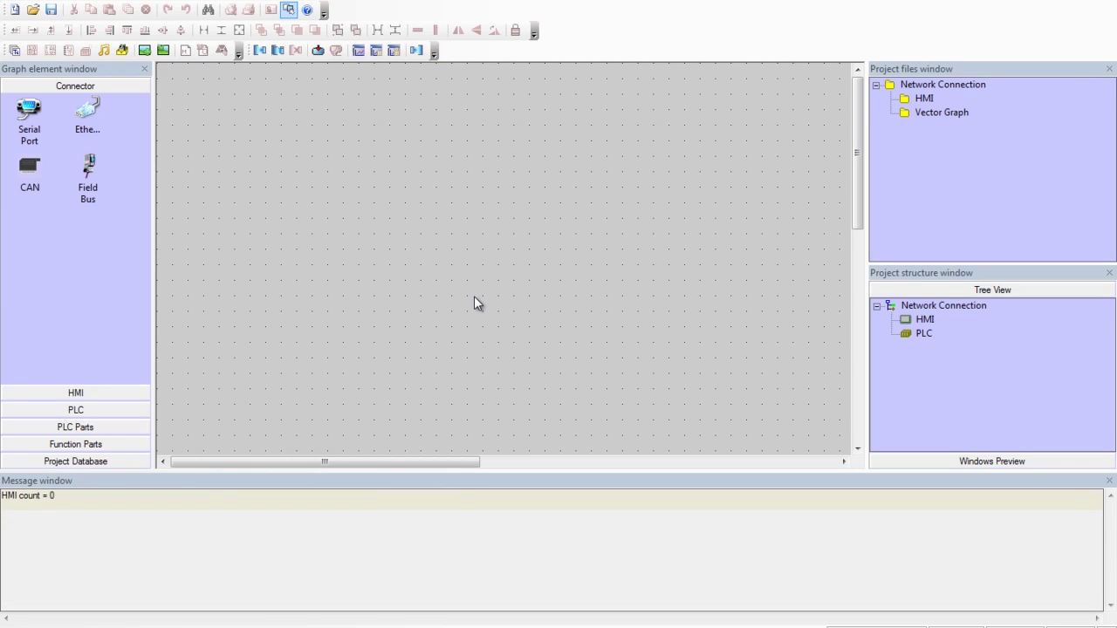
Place an MT5320C panel as HMI0 on the canvas in horizontal display mode.
left_click(75, 394)
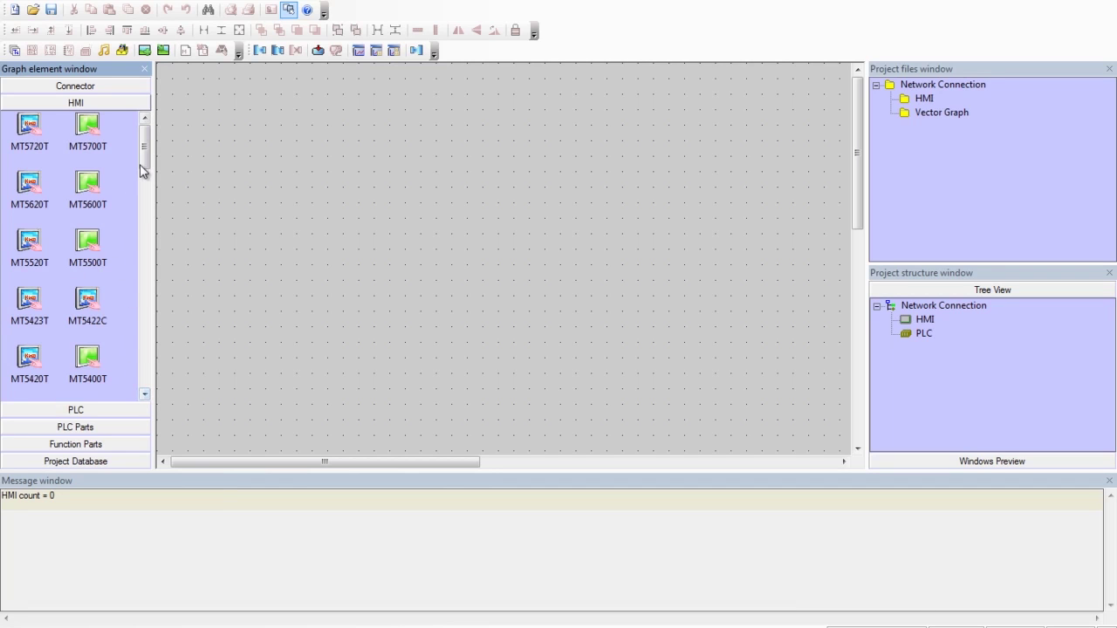
left_click_drag(146, 162, 148, 196)
left_click(35, 260)
left_click(422, 236)
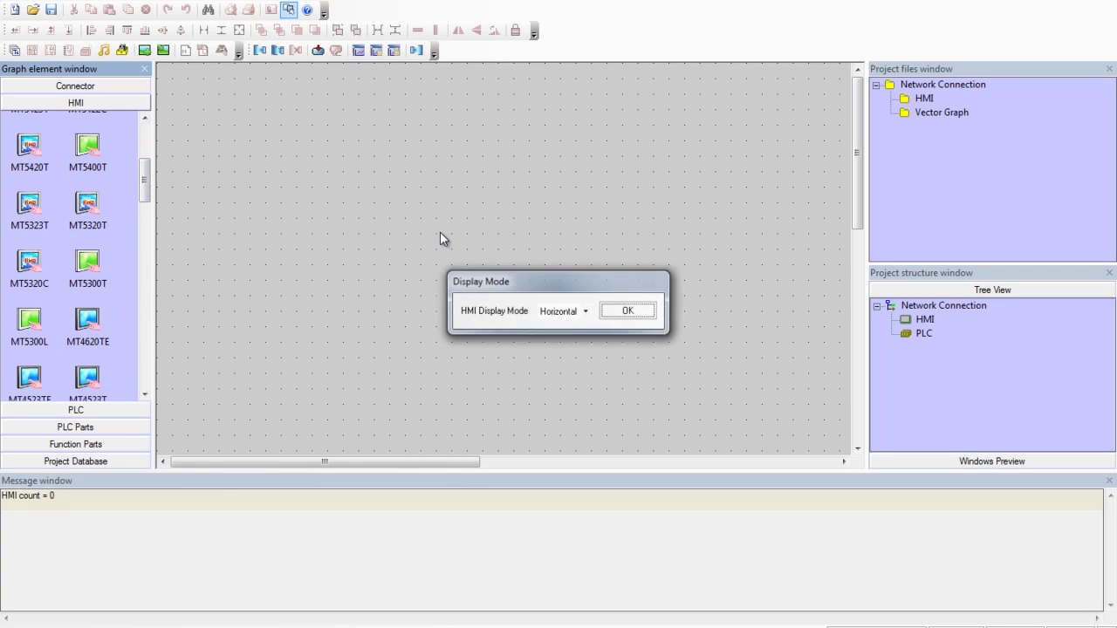
left_click(626, 310)
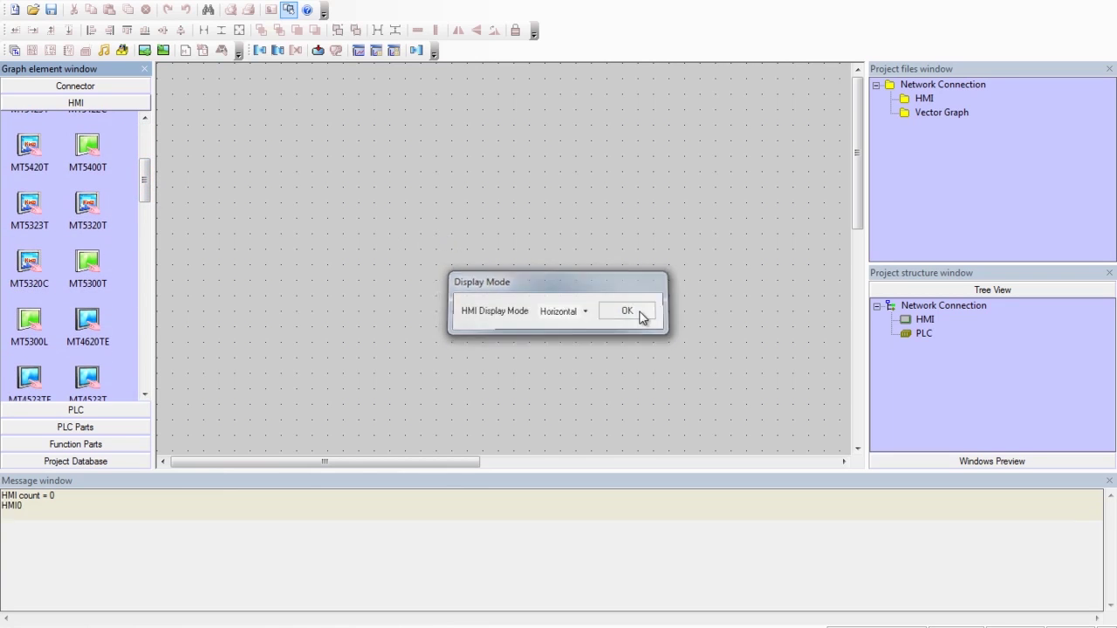
Place an Ethernet network on the canvas and add a new network device entry.
left_click(76, 87)
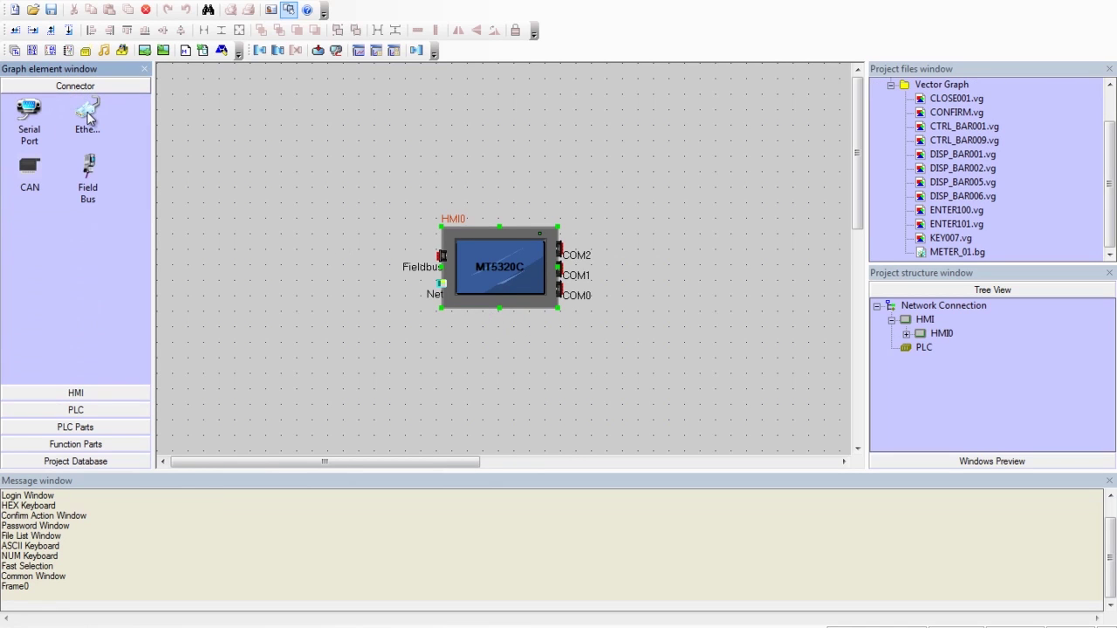
left_click(87, 113)
left_click(279, 190)
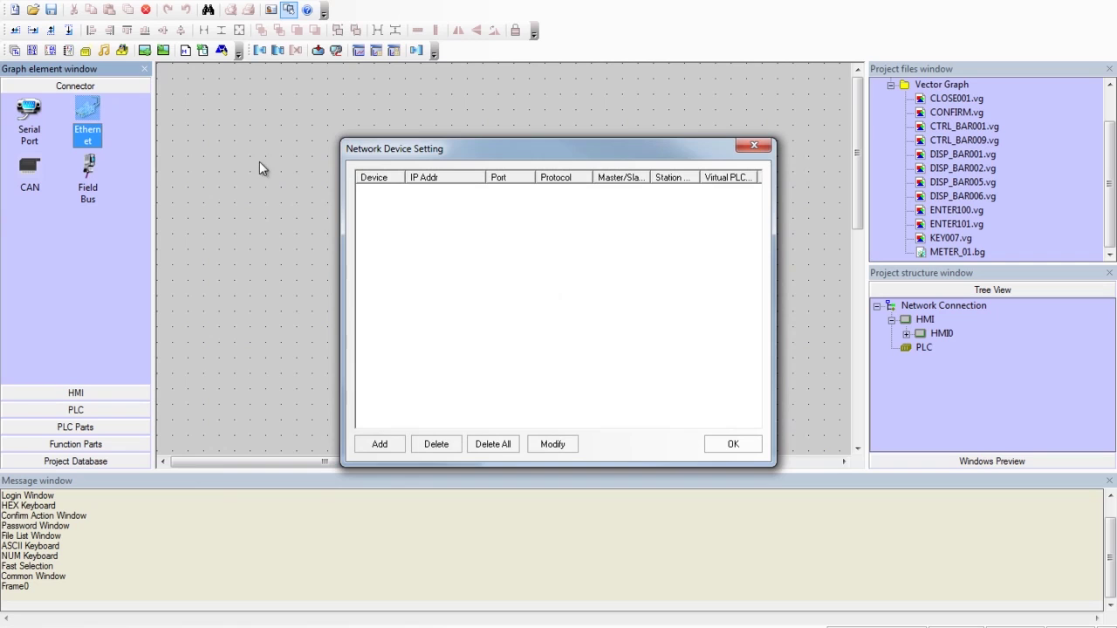
left_click(381, 444)
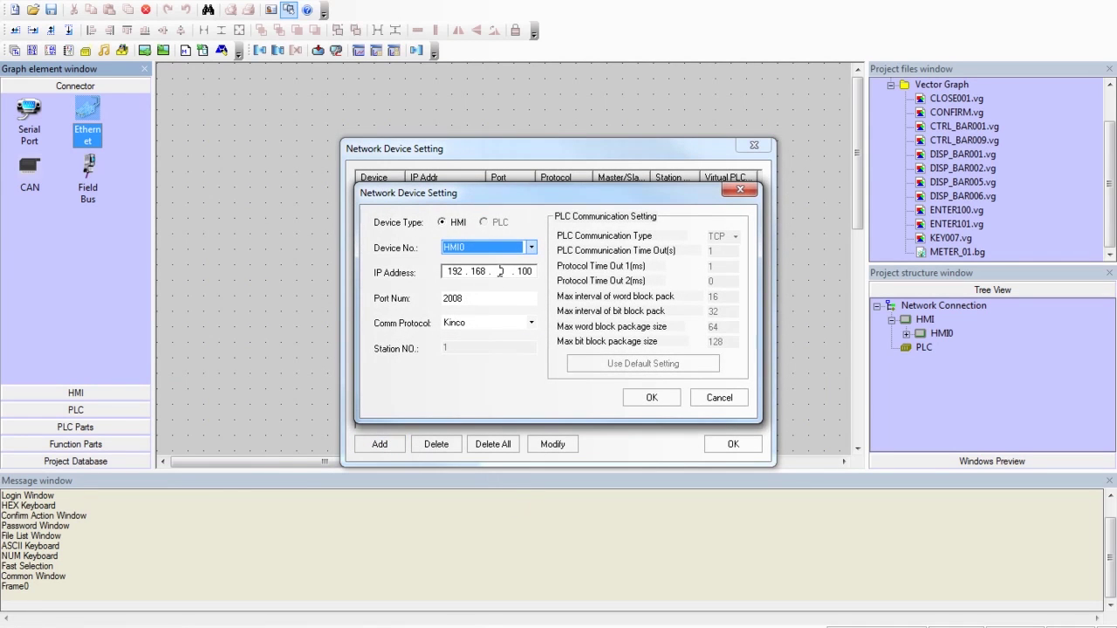
Set HMI0's network device to IP 192.168.1.150 and port 21845 with Kinco protocol.
left_click(773, 624)
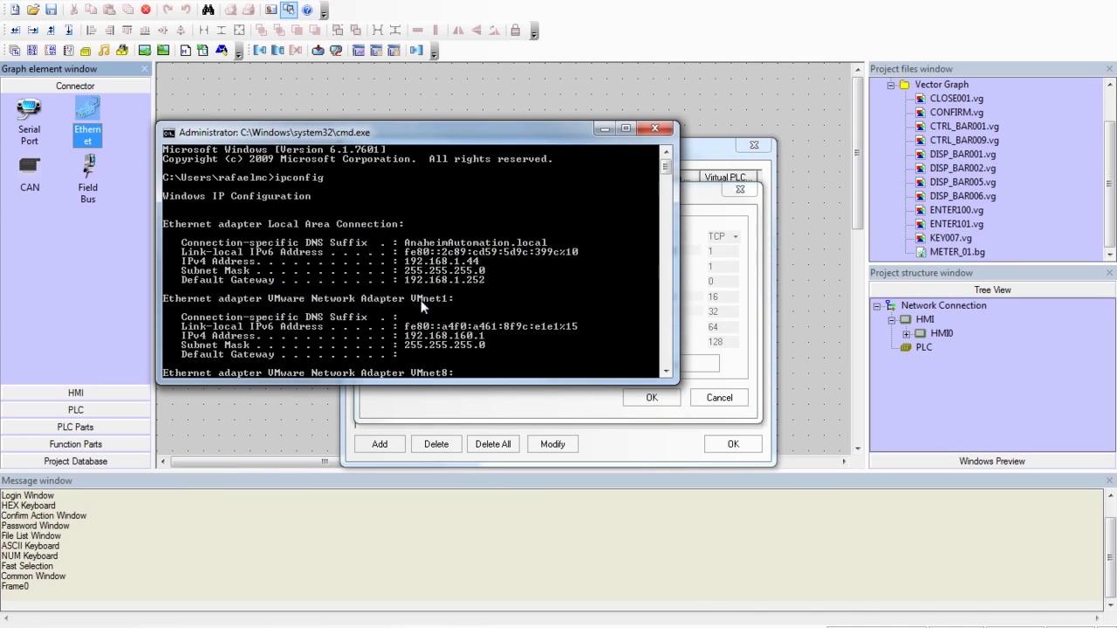
left_click(677, 257)
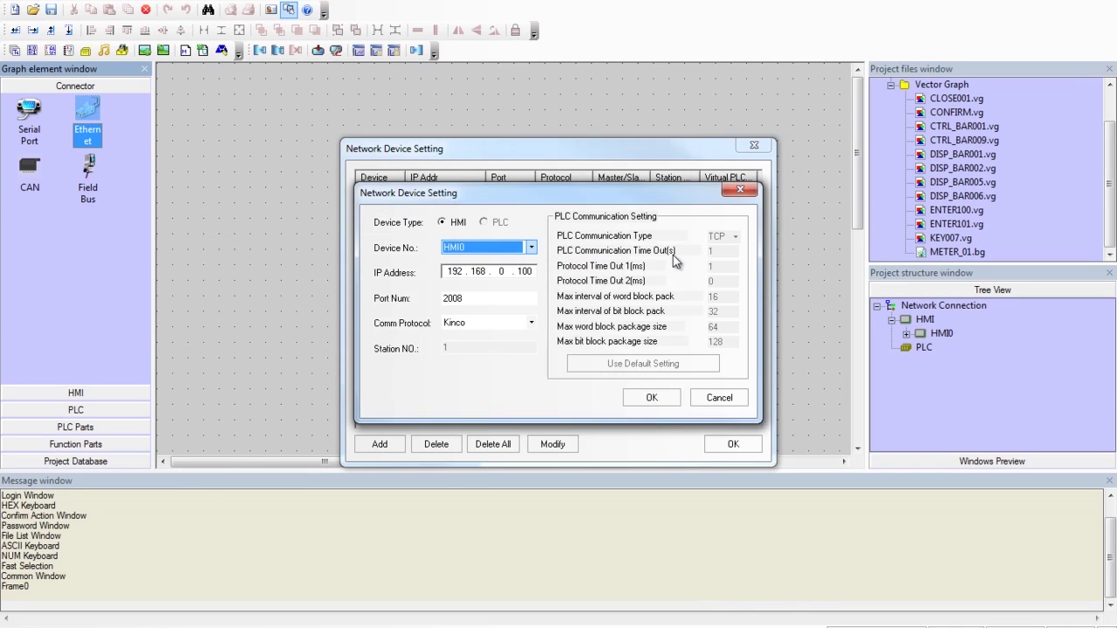
left_click(500, 276)
type("1")
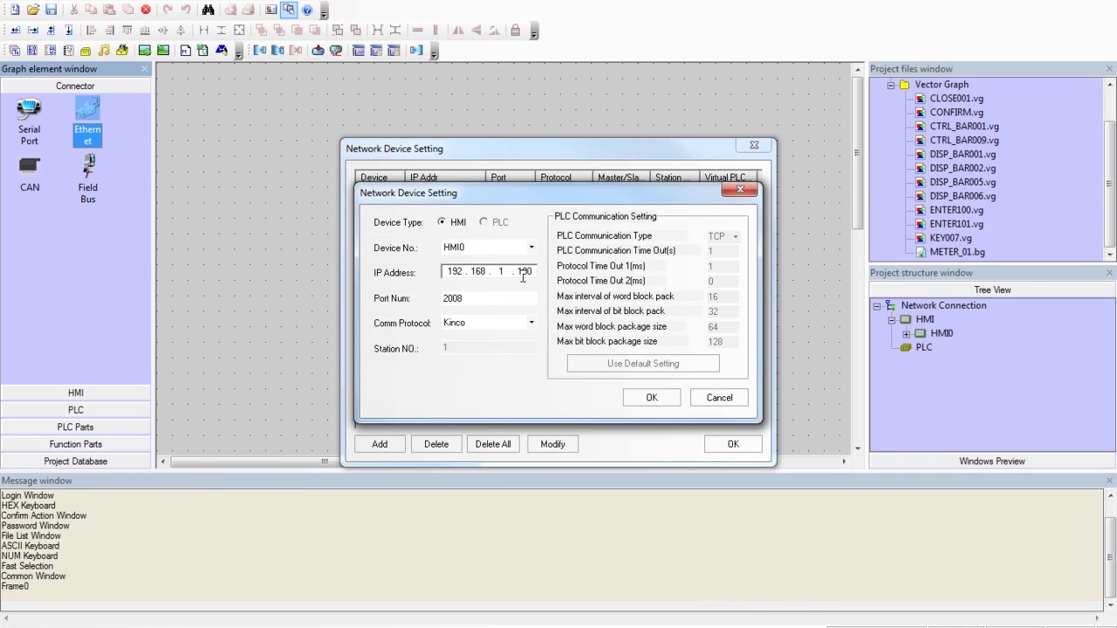
left_click(524, 272)
type("10")
left_click(486, 297)
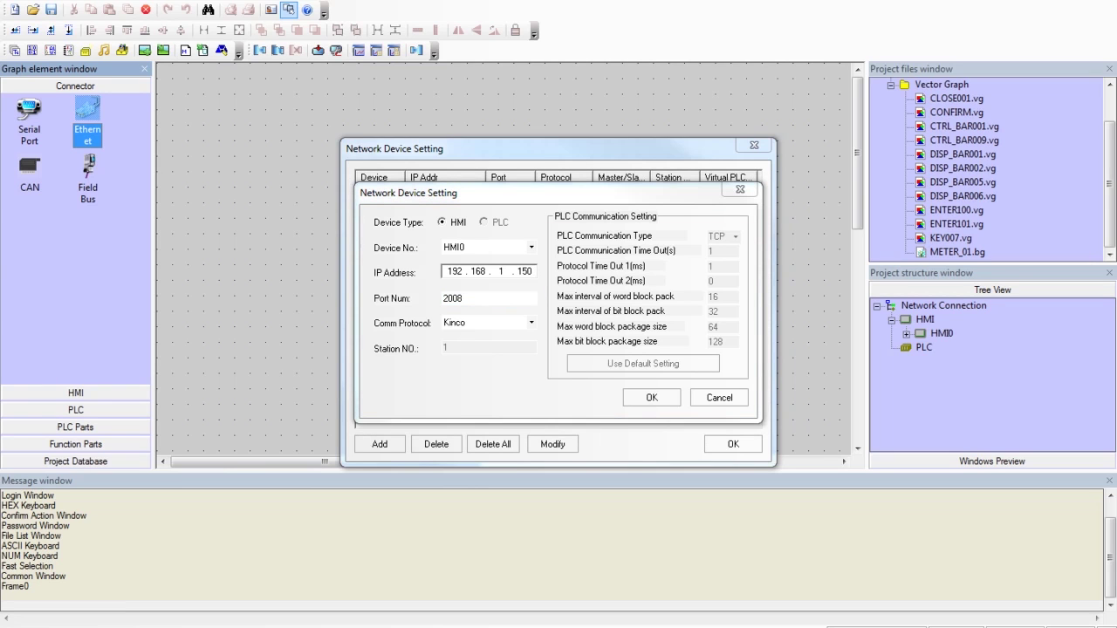
left_click(297, 283)
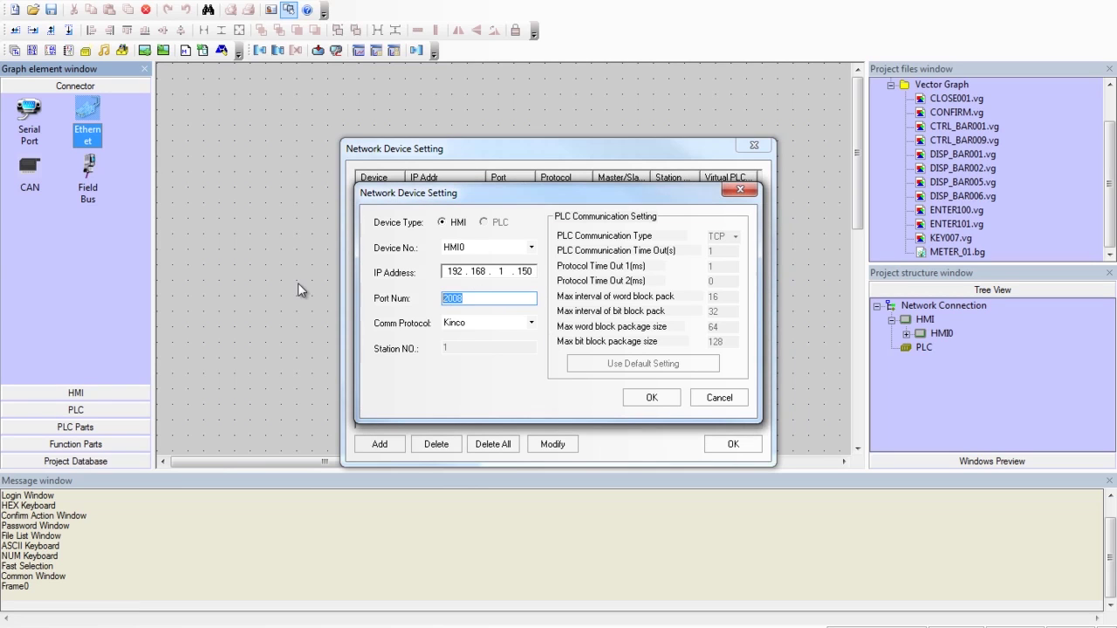
type("21845")
left_click(668, 401)
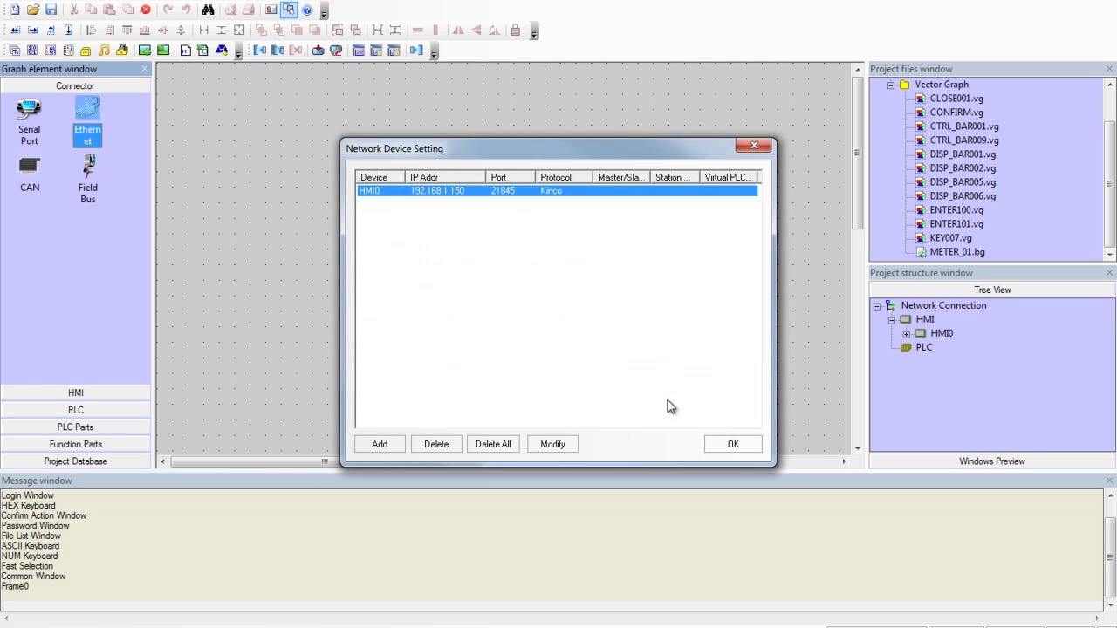
left_click(725, 446)
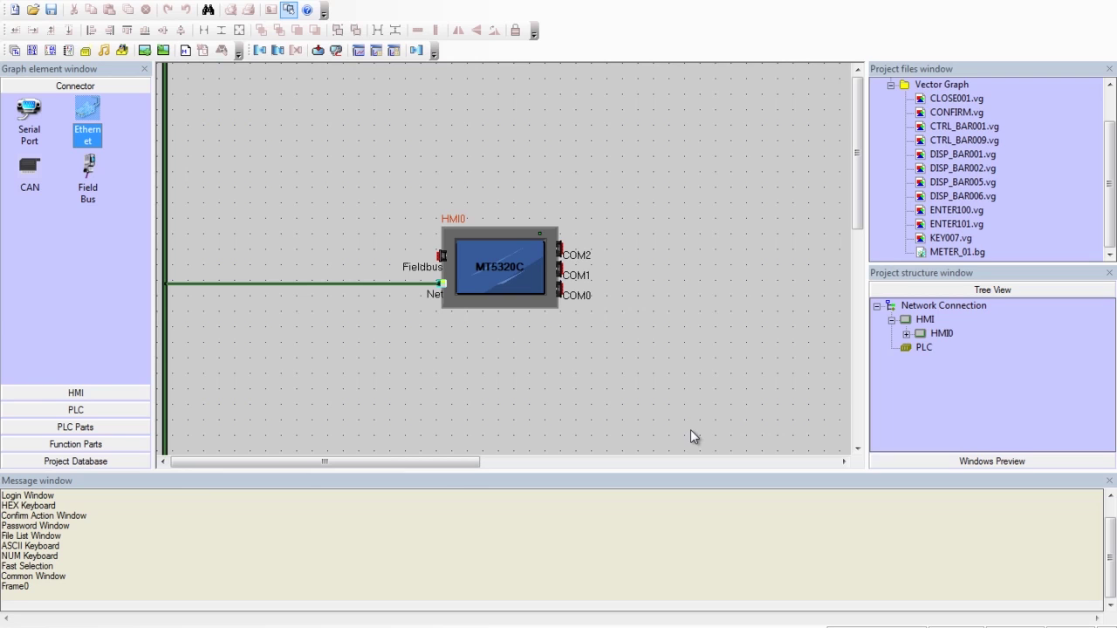
Set HMI0's download way to Ethernet at IP 192.168.1.150, port 21845.
left_click(371, 2)
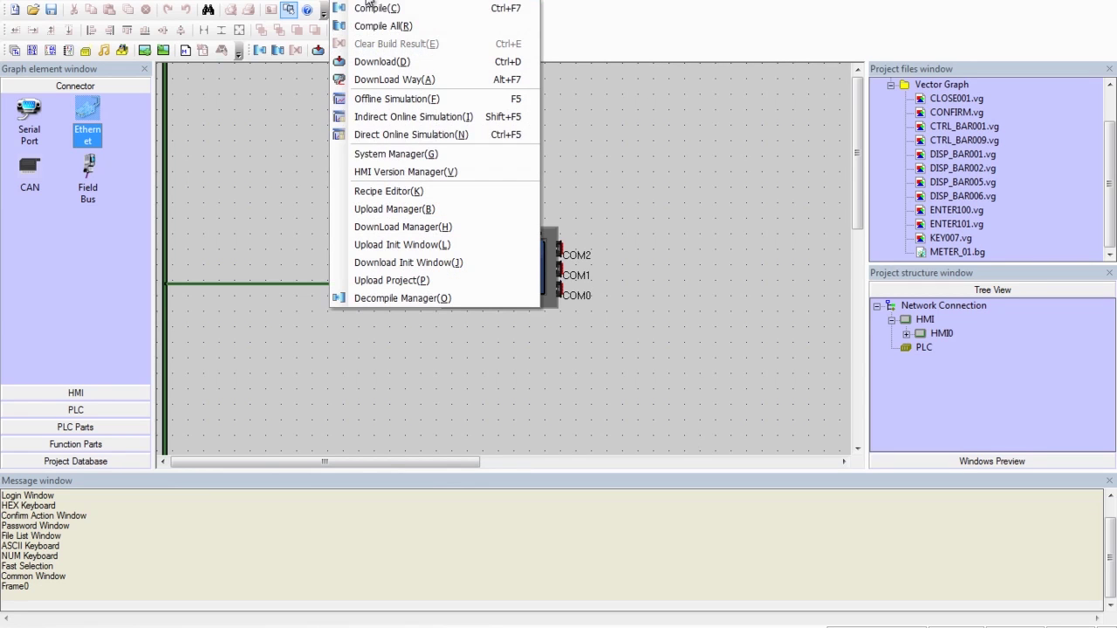
left_click(429, 79)
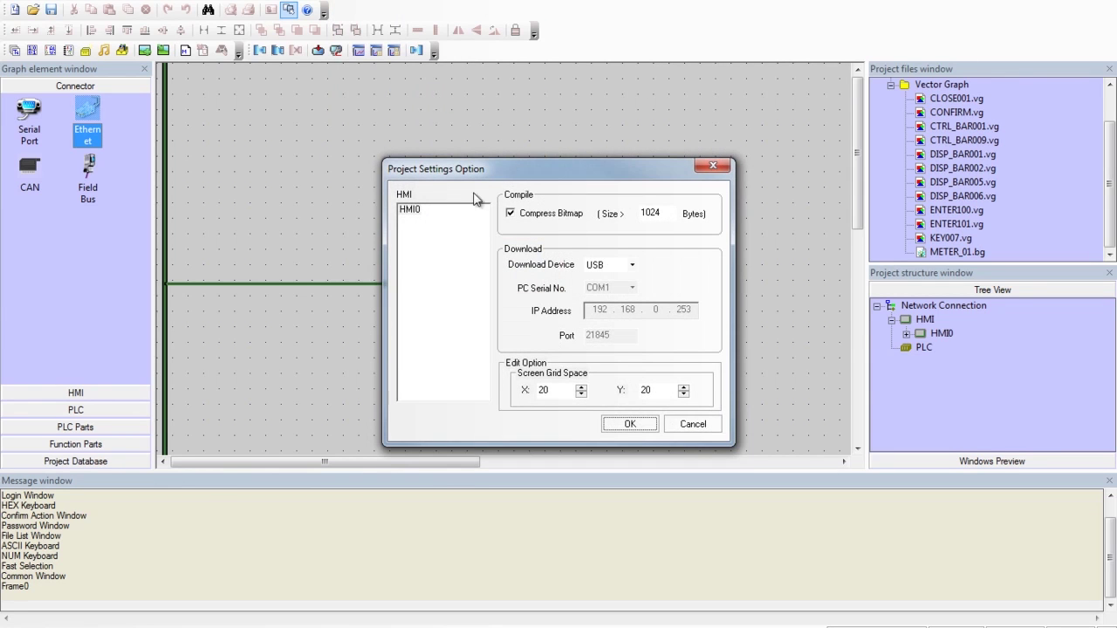
left_click(445, 213)
left_click(615, 266)
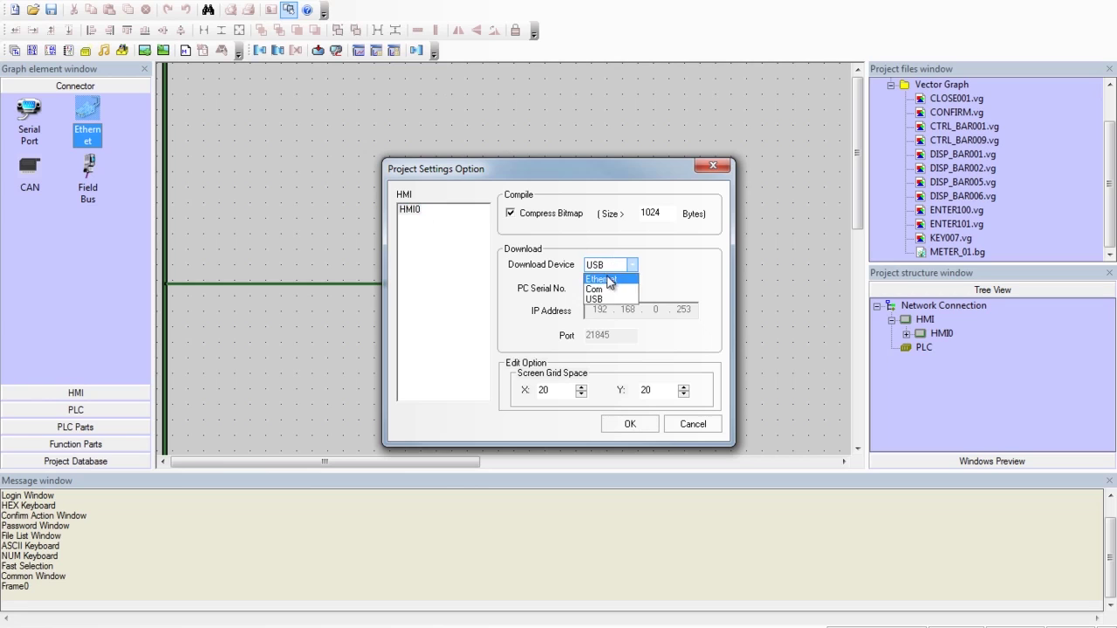
left_click(609, 279)
left_click(657, 311)
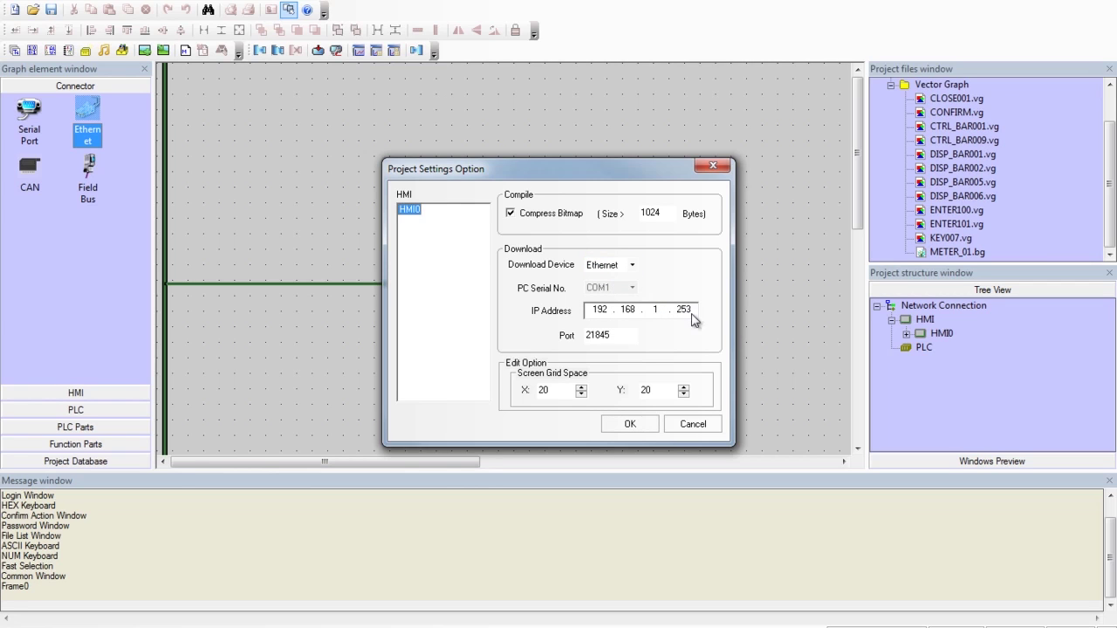
type("1.150")
left_click(629, 423)
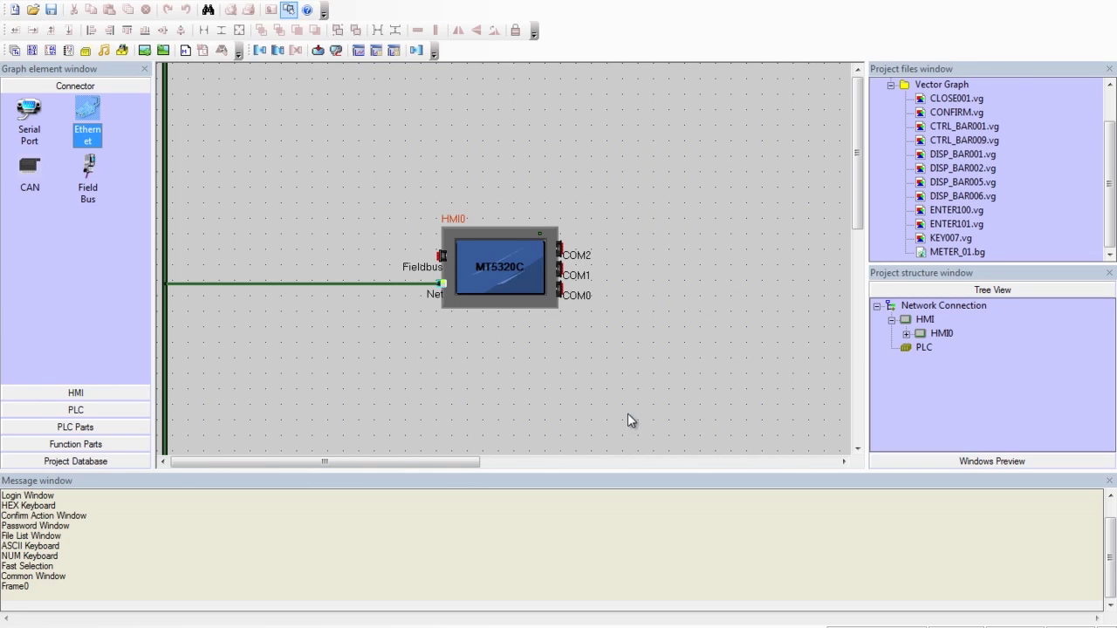
double_click(934, 332)
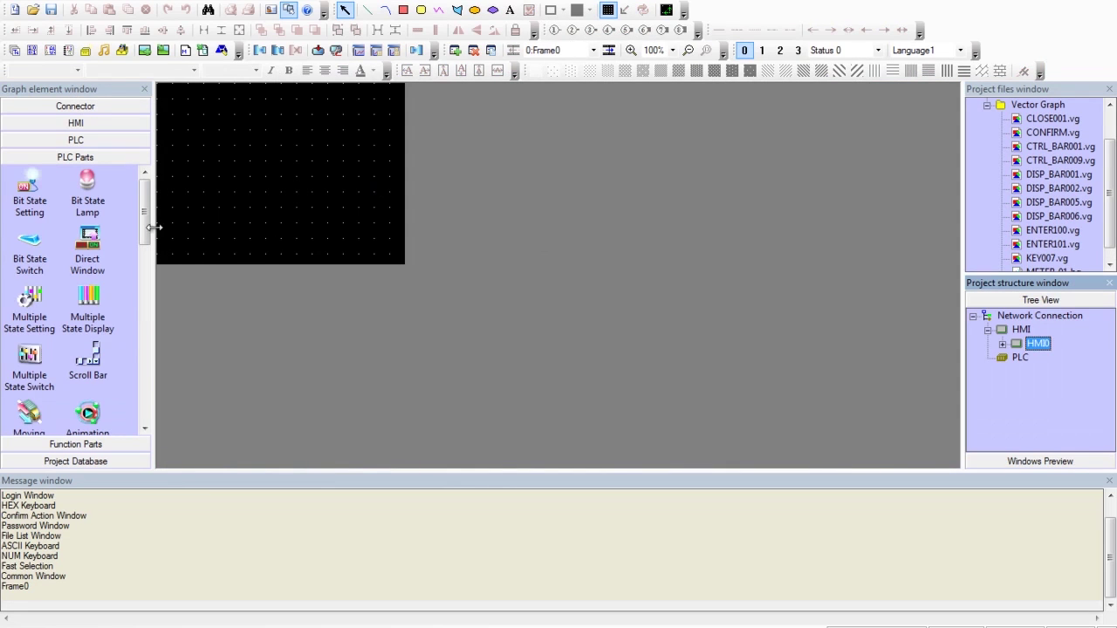
Open HMI0's Frame0 screen showing the empty black editing canvas.
left_click_drag(144, 226, 145, 332)
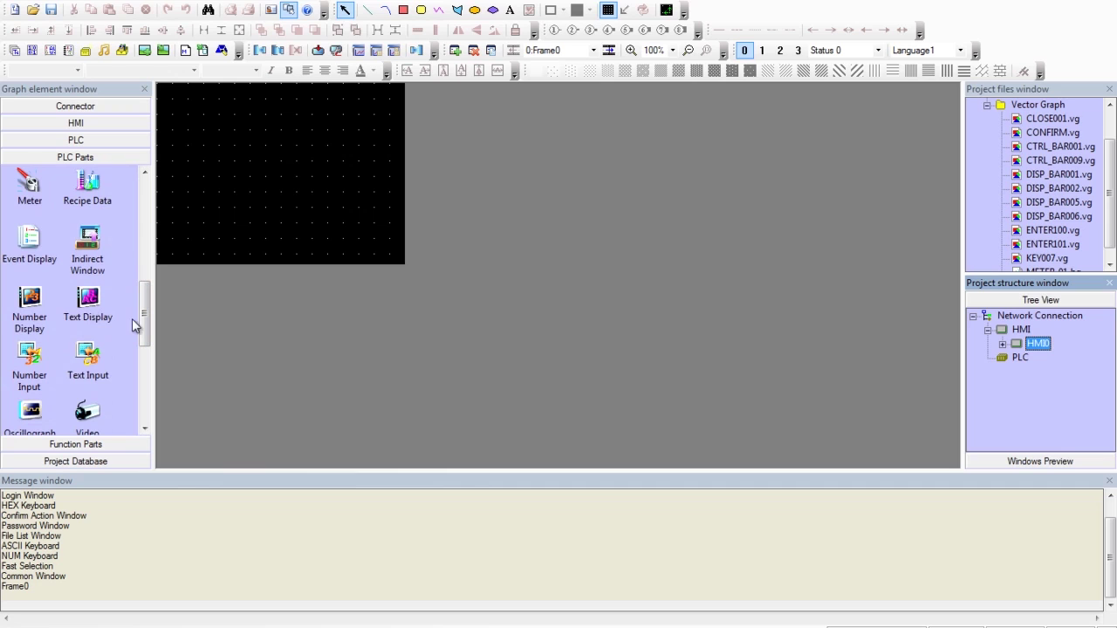
left_click_drag(145, 316, 144, 196)
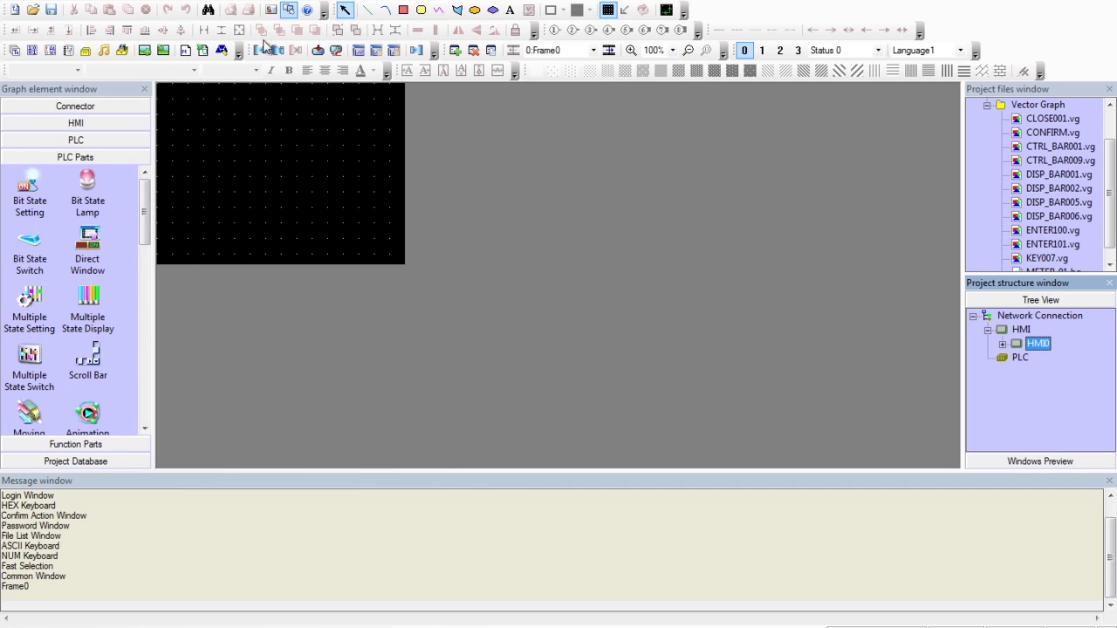
Enter 'Connected Succesfully' as a yellow text label, with size 48 rejected as too large.
left_click(511, 9)
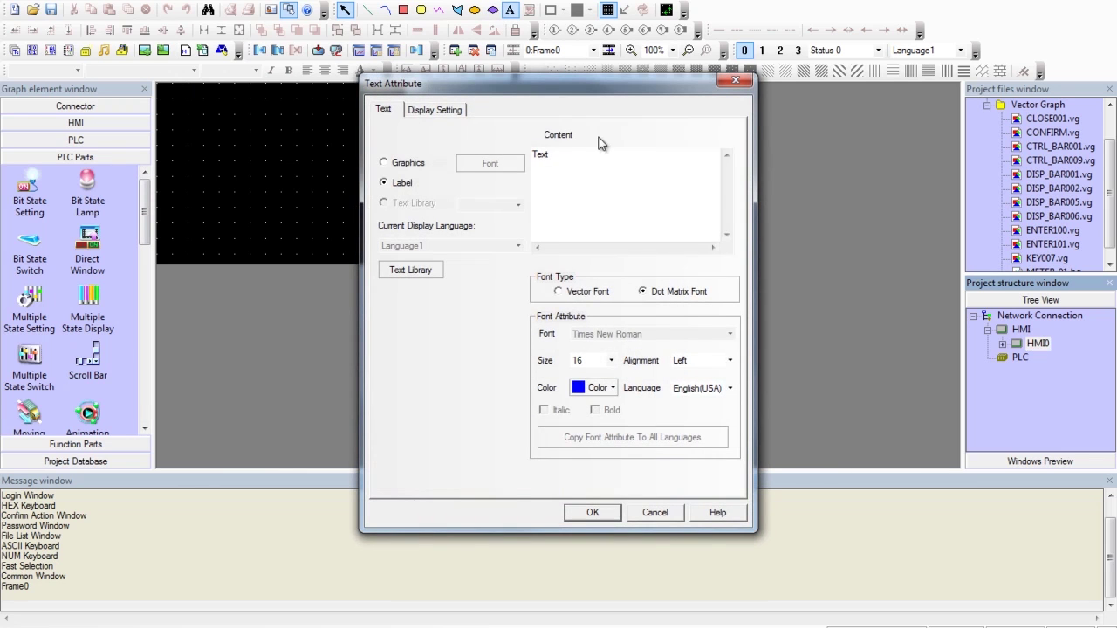
type("N")
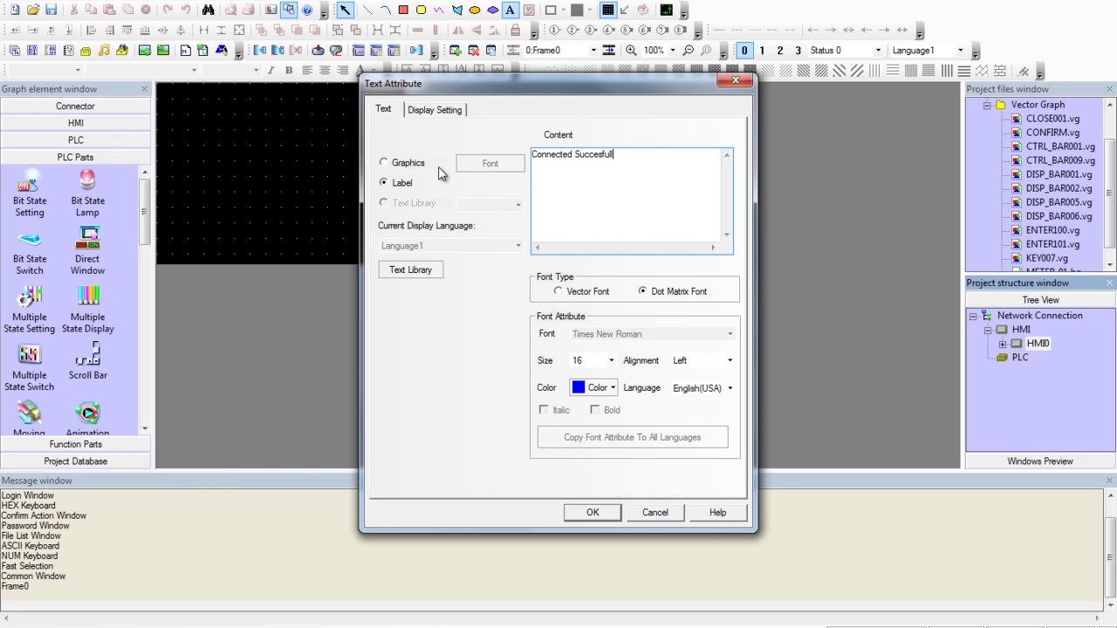
left_click(600, 361)
left_click(577, 415)
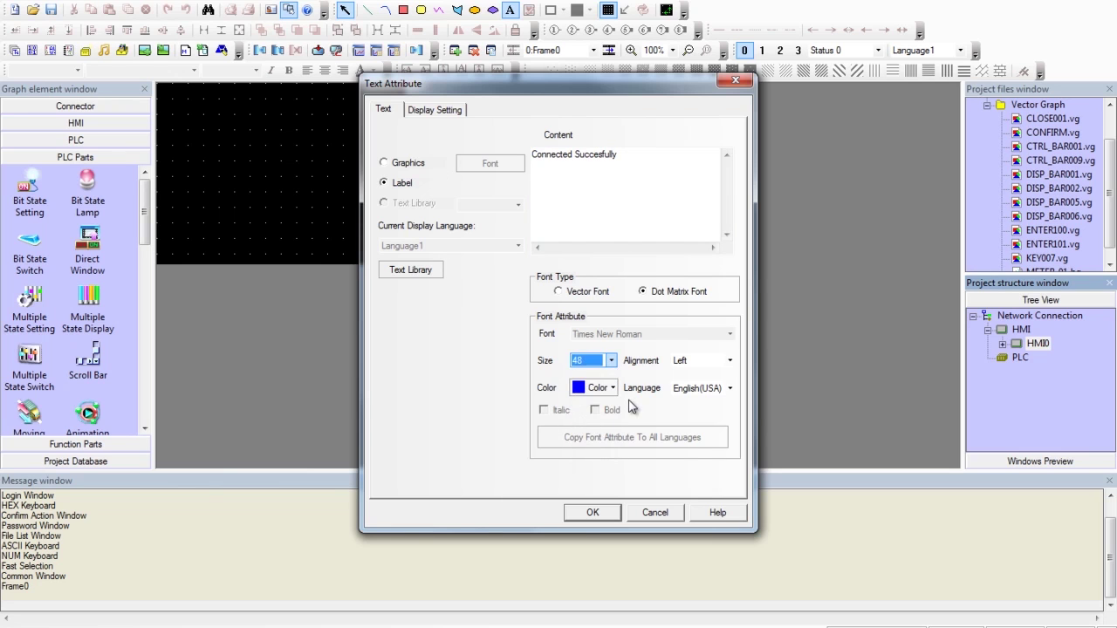
left_click(612, 388)
left_click(608, 473)
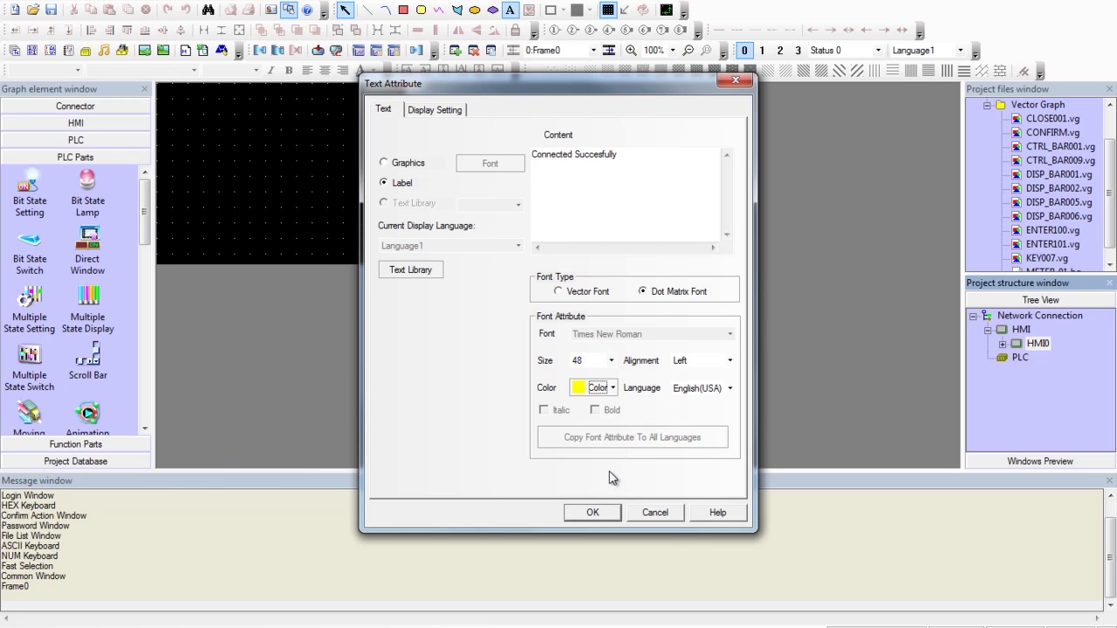
left_click(593, 512)
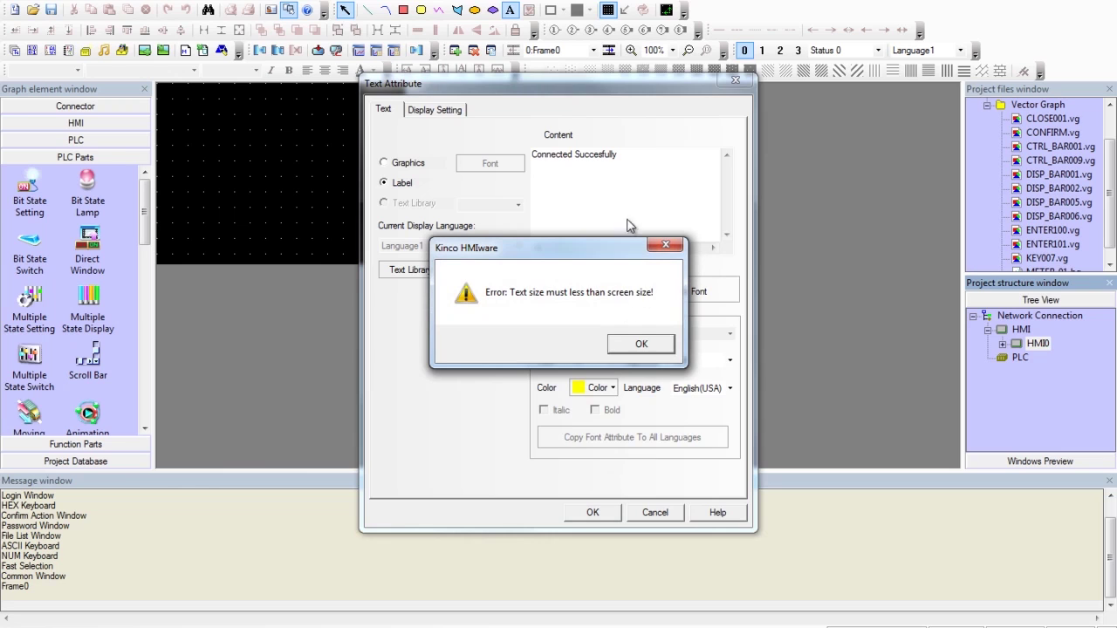
left_click(641, 345)
Split the label onto two lines before 'Succesfully' and set its size to 32.
left_click(577, 157)
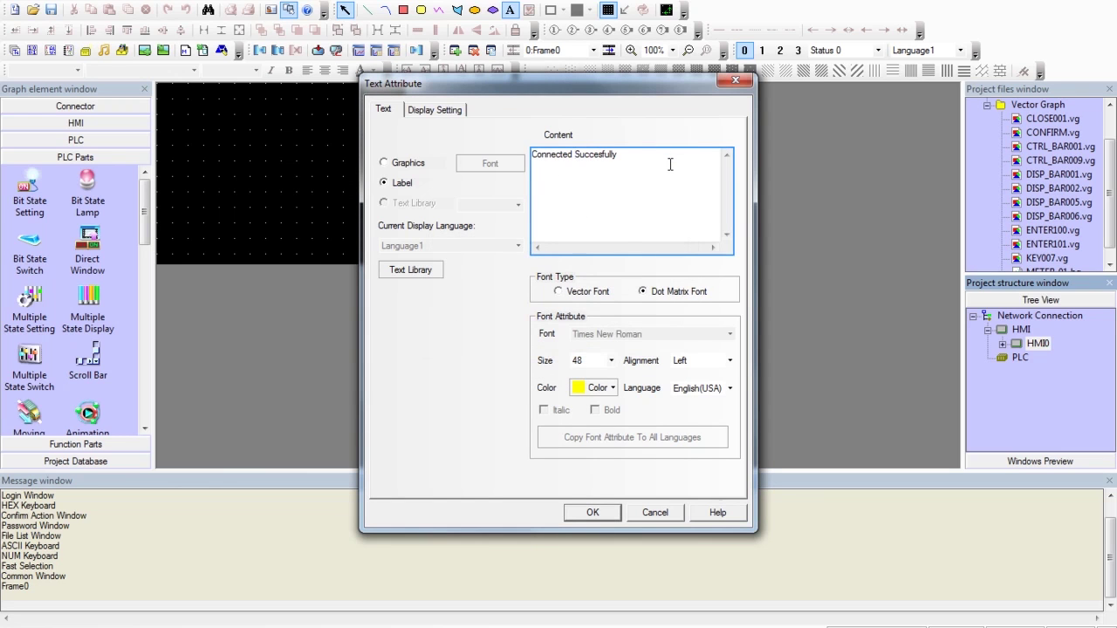
key("Return")
left_click(589, 514)
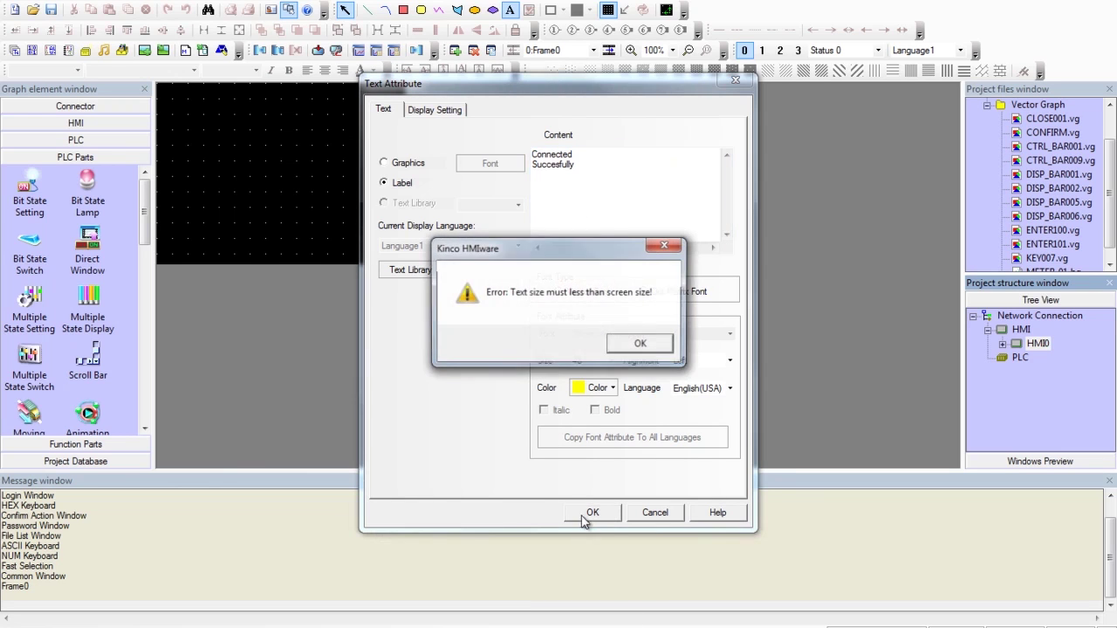
left_click(641, 343)
left_click(607, 362)
scroll(602, 389, "up", 2)
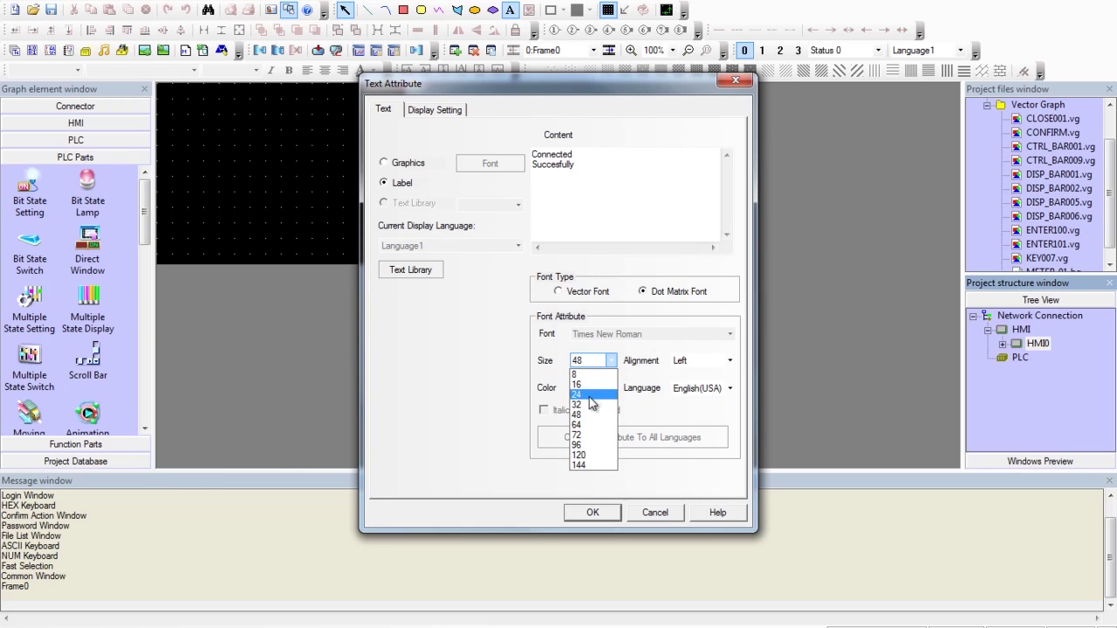
left_click(592, 416)
Place the yellow label on Frame0, centre it vertically, and compile with 0 errors.
left_click(594, 514)
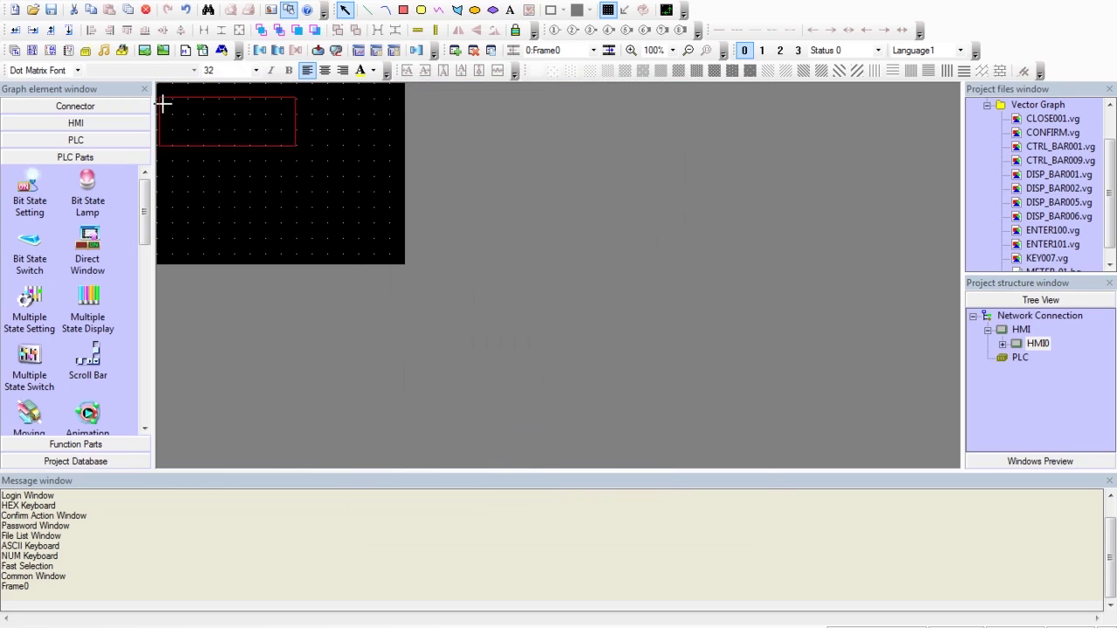
left_click(212, 140)
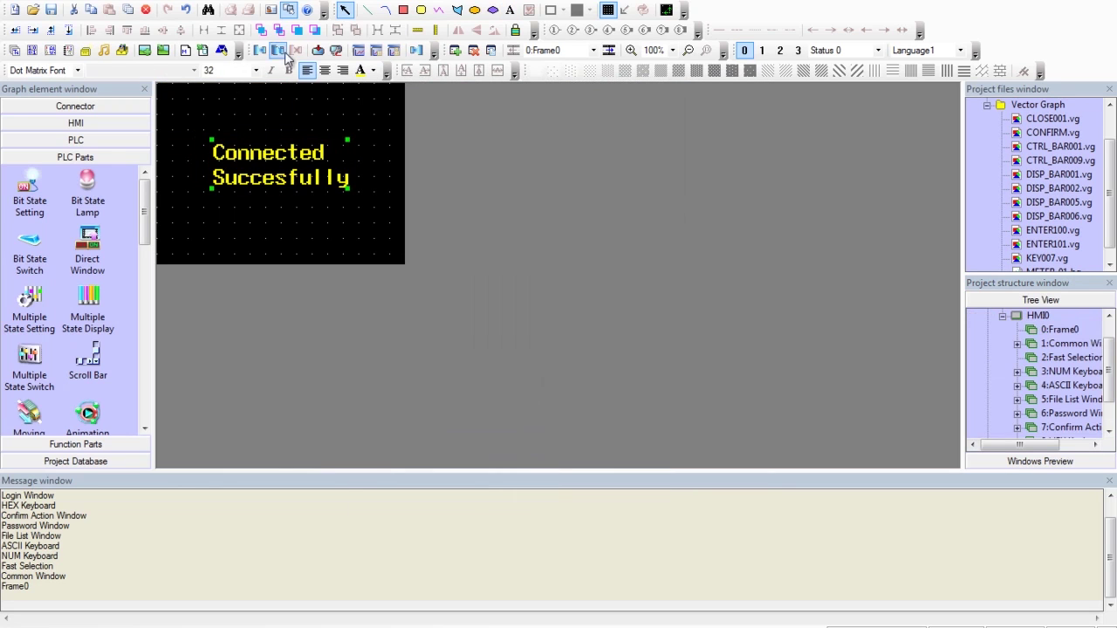
left_click(418, 33)
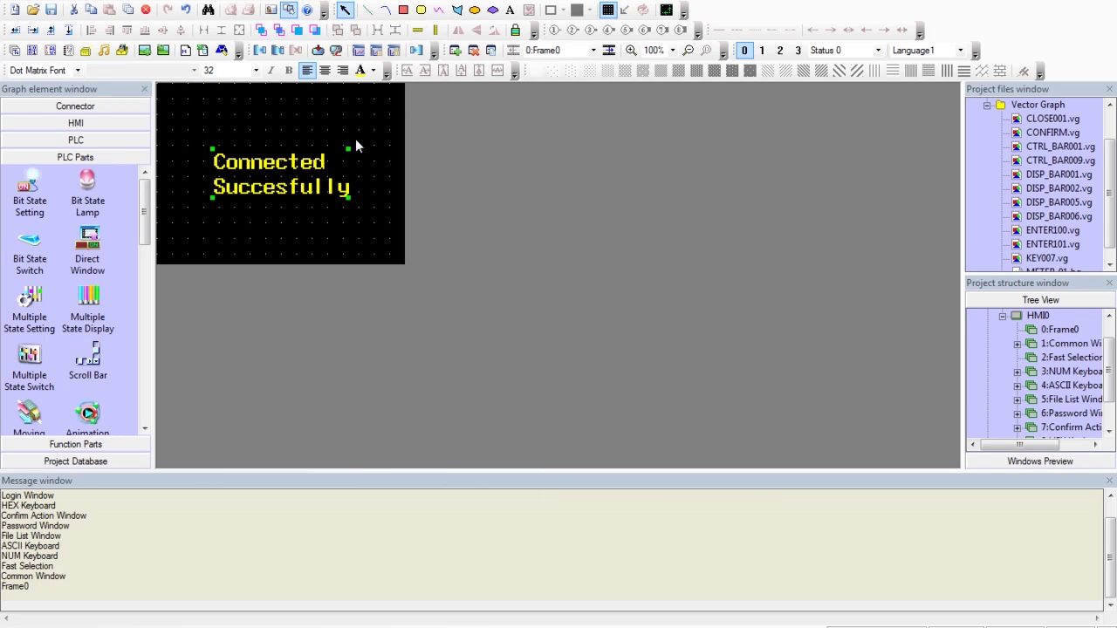
left_click(333, 97)
left_click(362, 2)
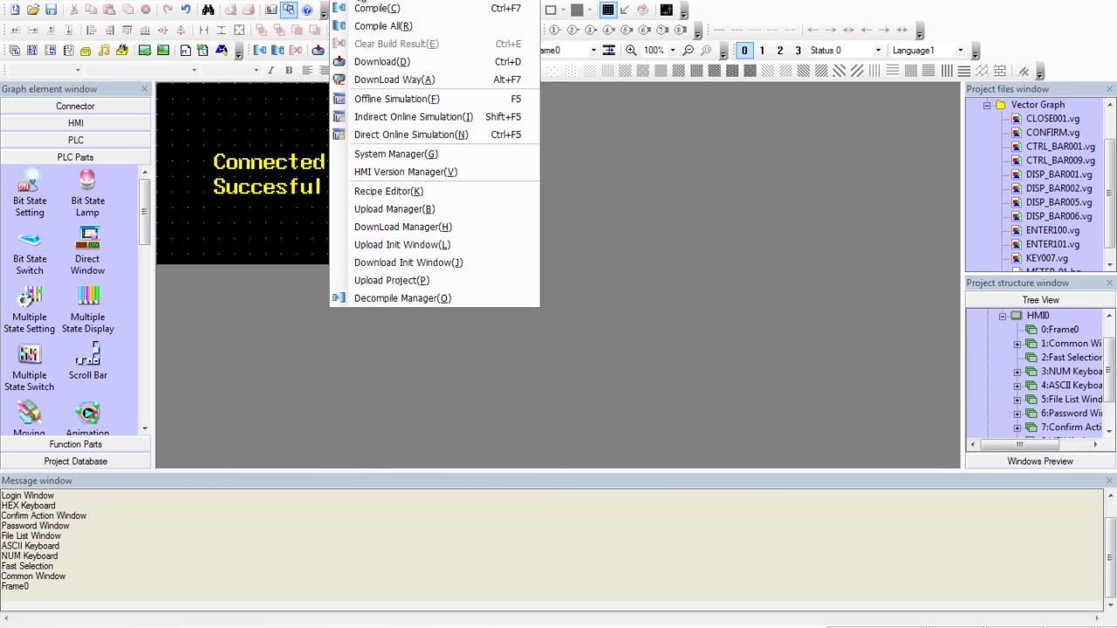
left_click(353, 5)
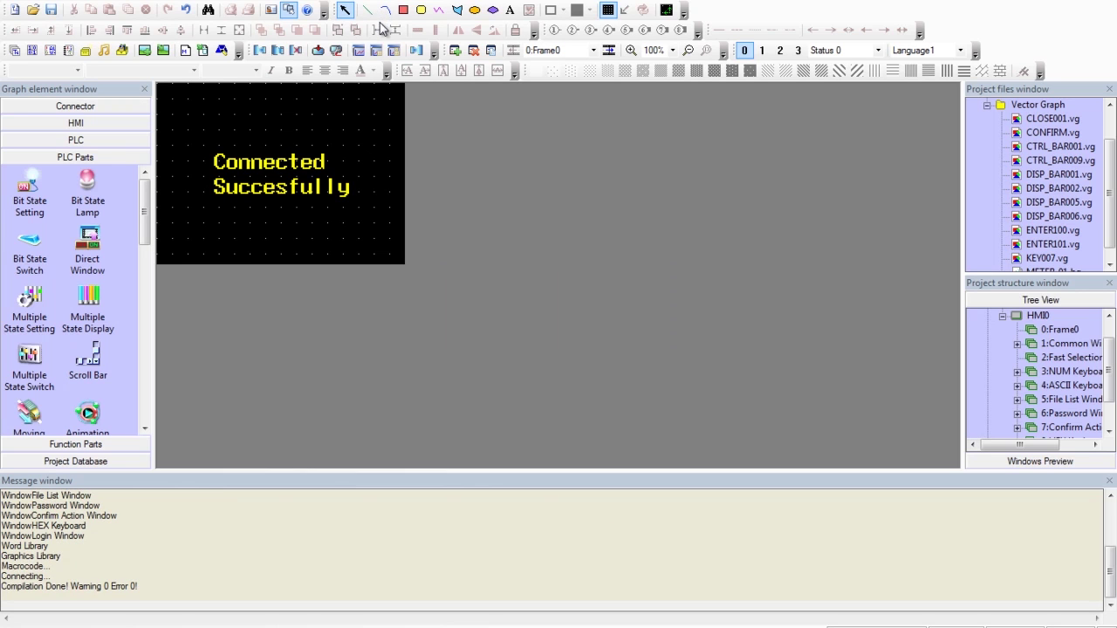
Send the compiled project through KHDownload to the panel at 192.168.1.150 and acknowledge the success message.
left_click(384, 5)
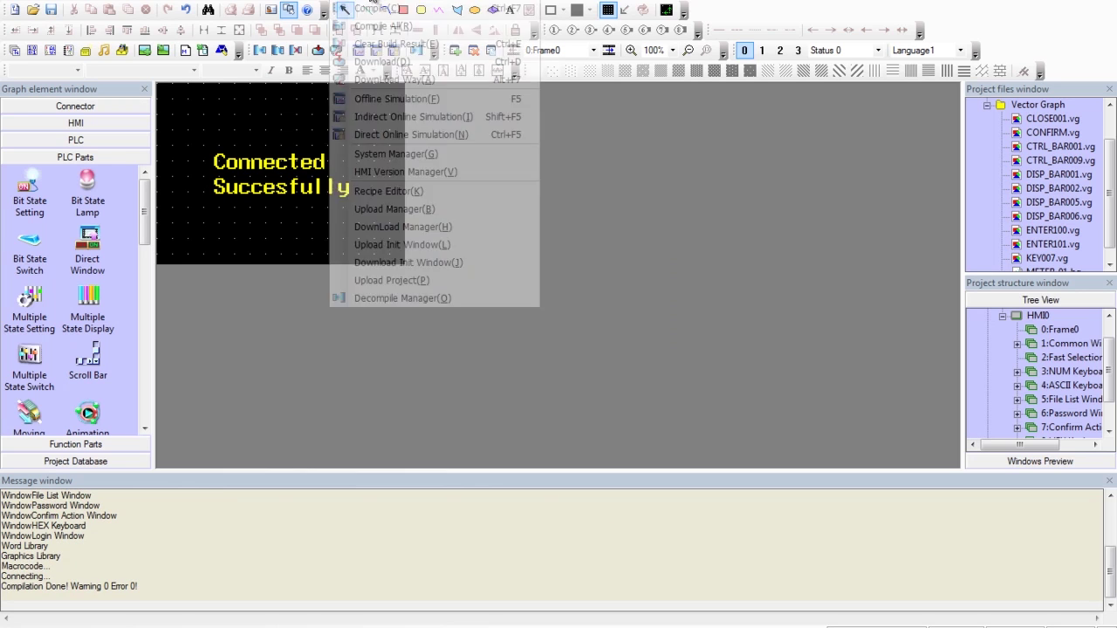
left_click(382, 62)
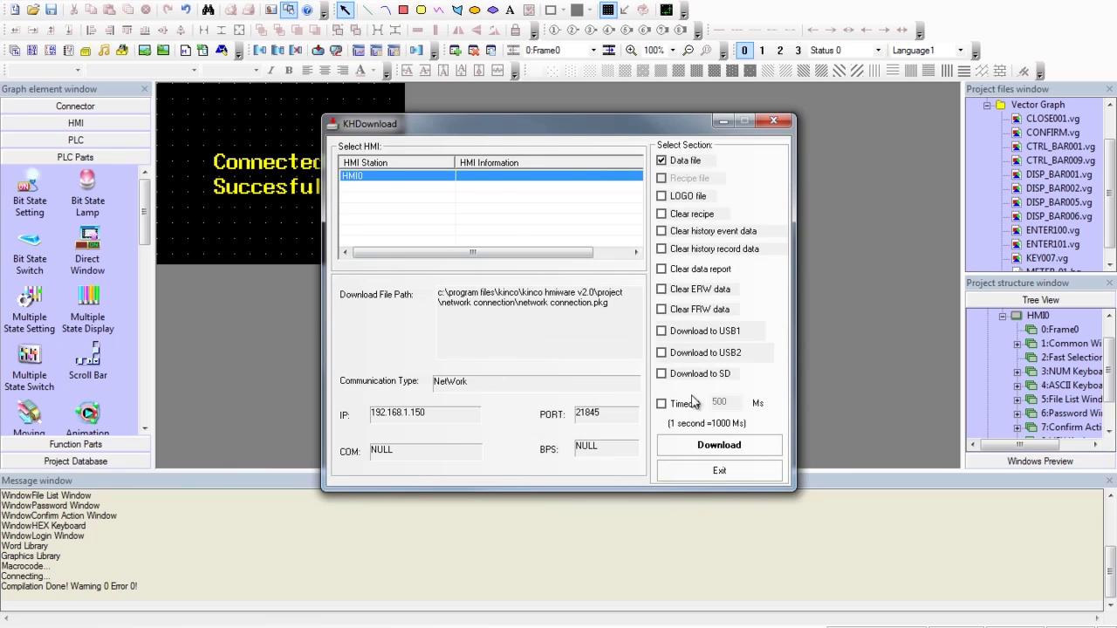
left_click(712, 446)
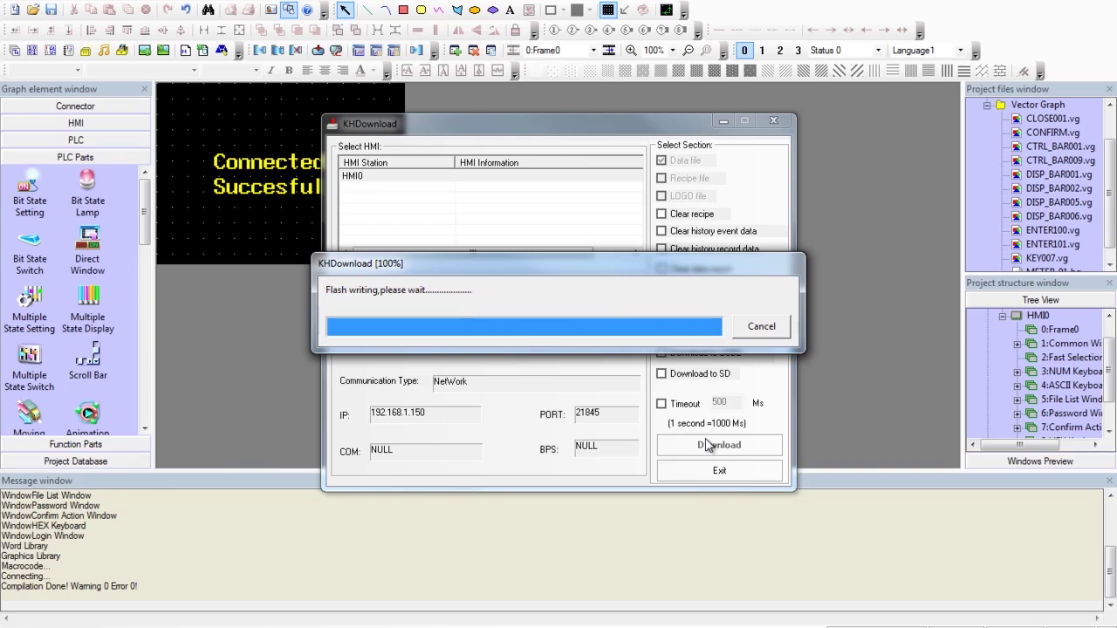
left_click(579, 339)
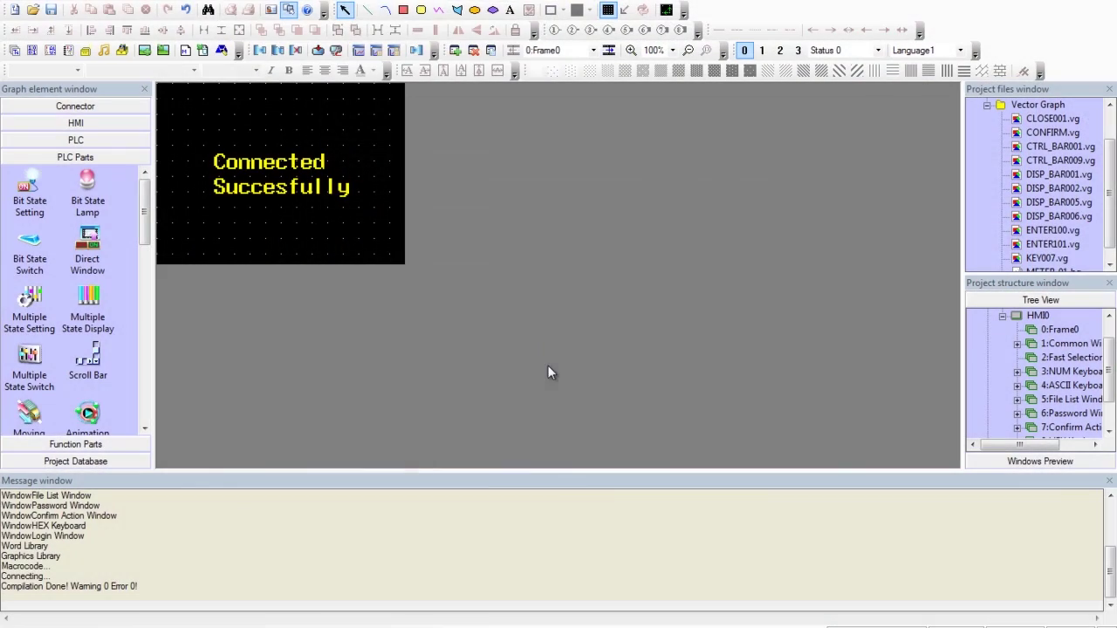
In the HMI manager, set the panel's IP address to 192.168.1.150.
left_click(324, 11)
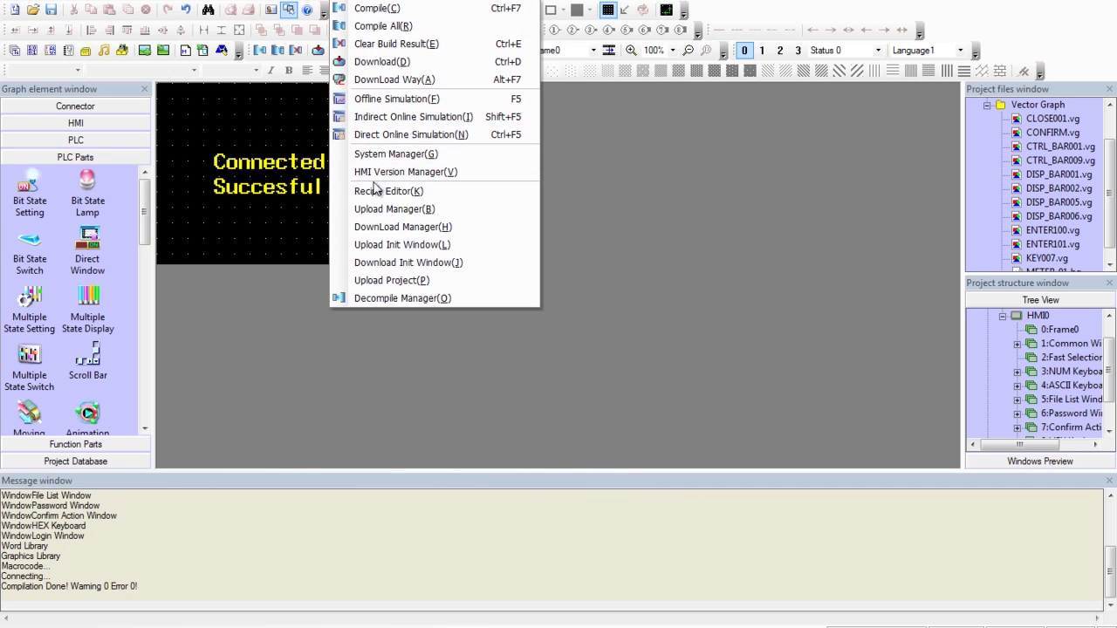
left_click(379, 225)
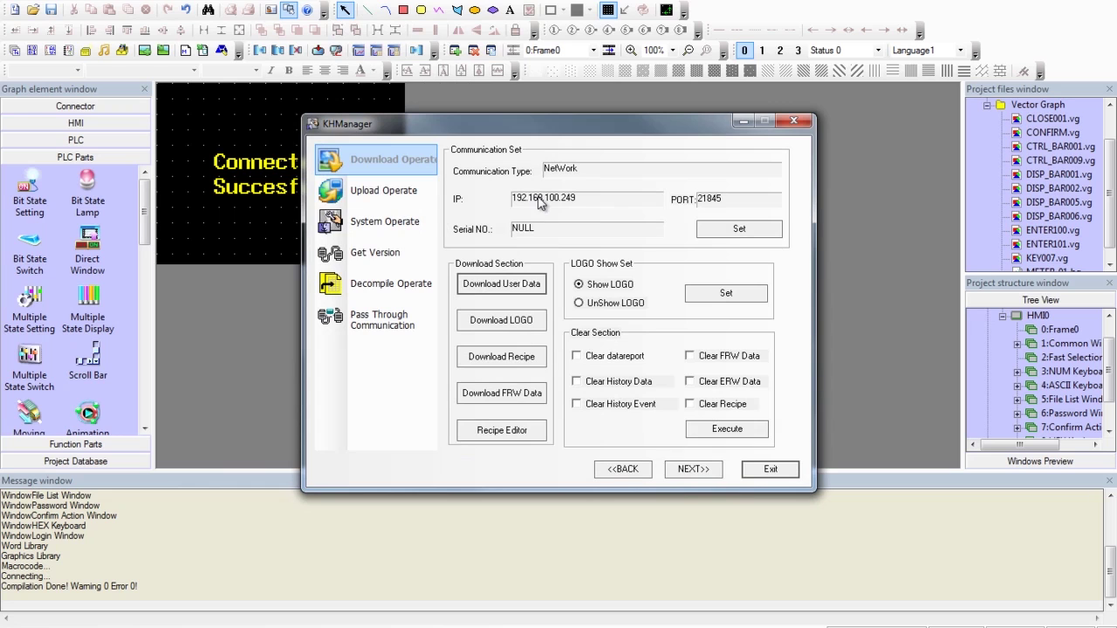
left_click(740, 228)
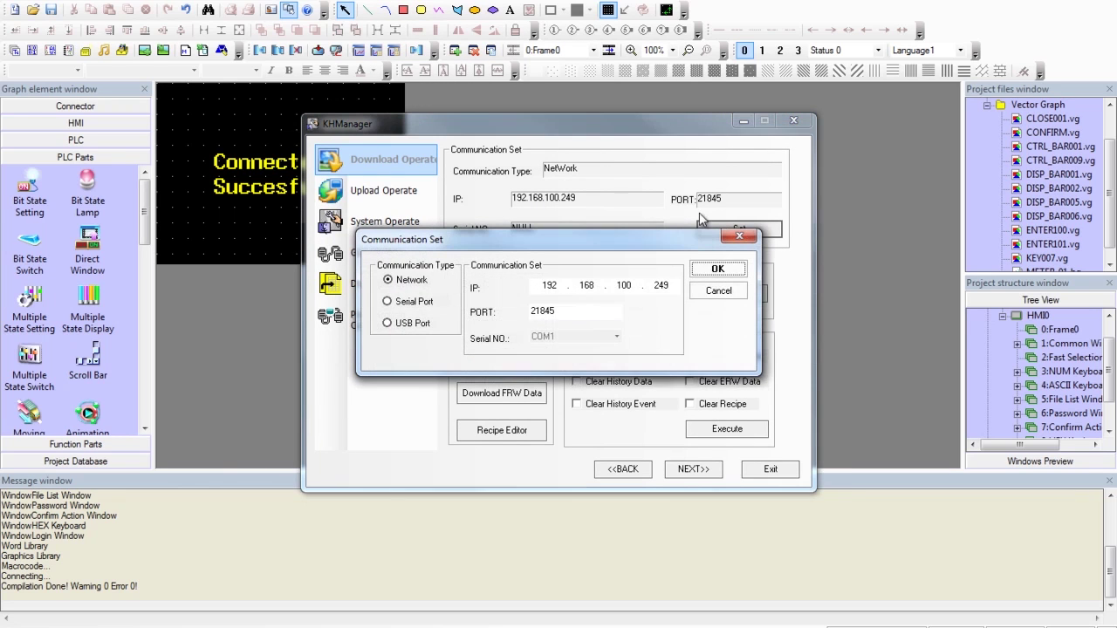
double_click(623, 286)
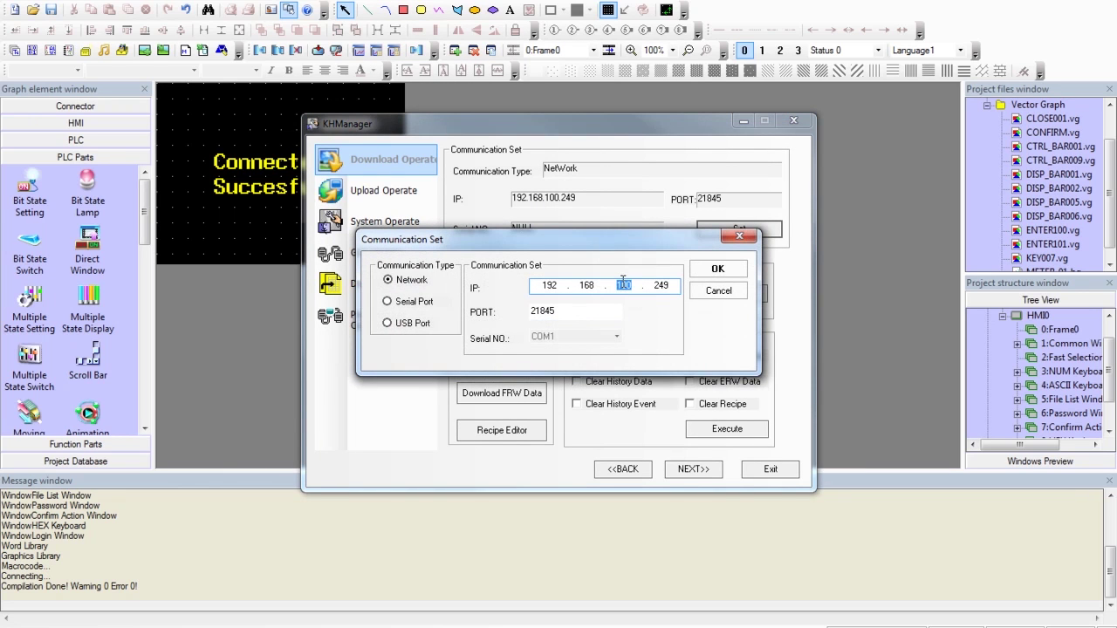
key("Tab")
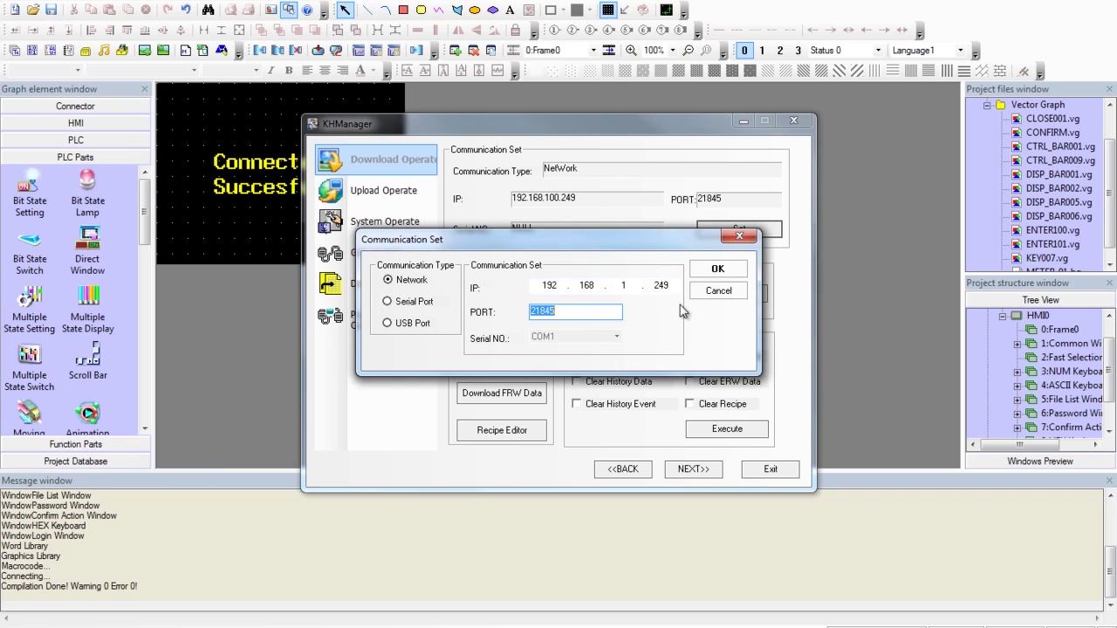
double_click(664, 286)
type("150")
key("Return")
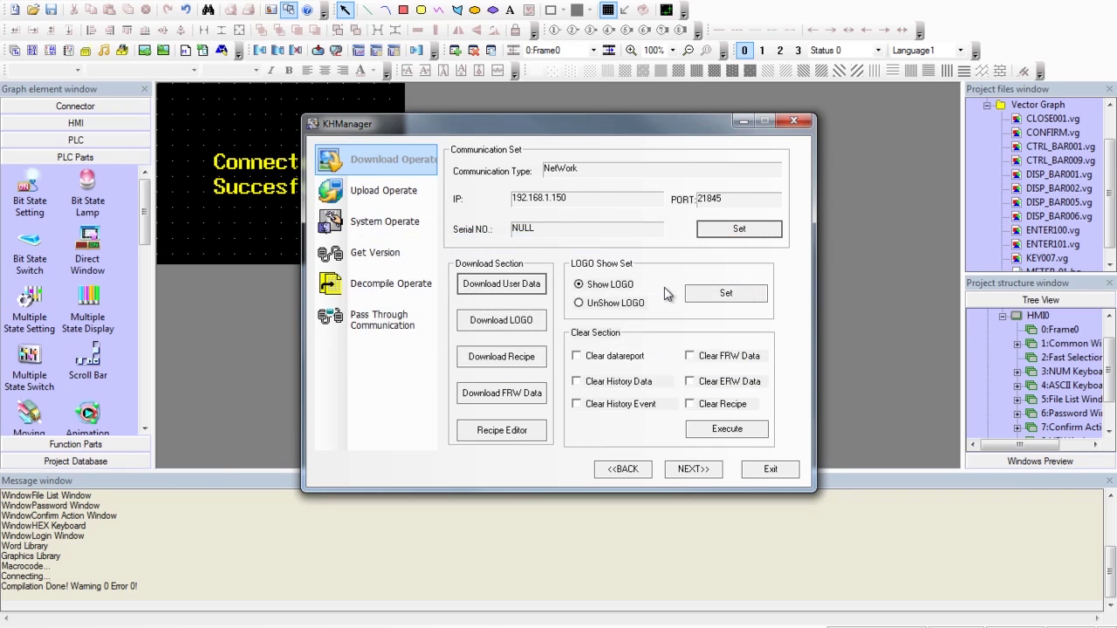
Retrieve the panel's version details (GUI 21053, Kernel 1226), then exit KHManager.
left_click(375, 252)
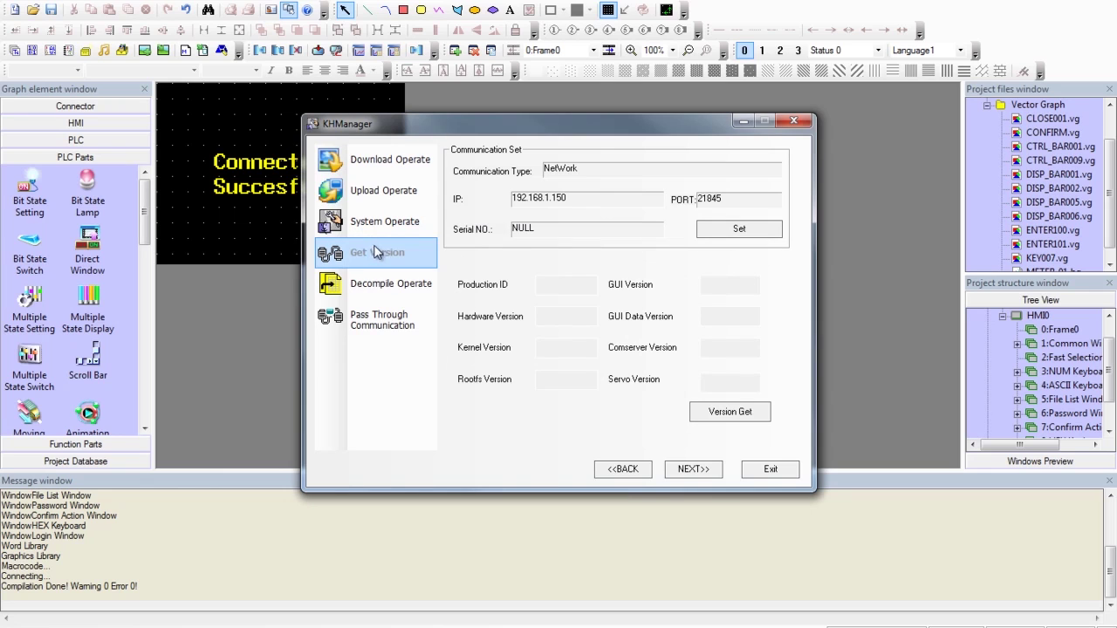
left_click(741, 415)
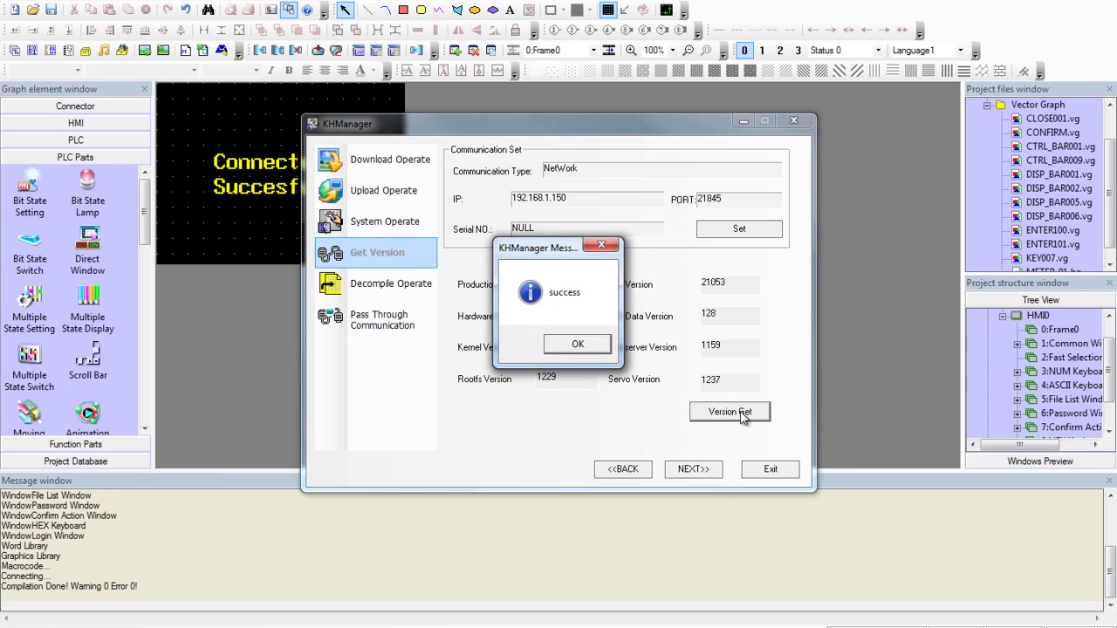
left_click(578, 344)
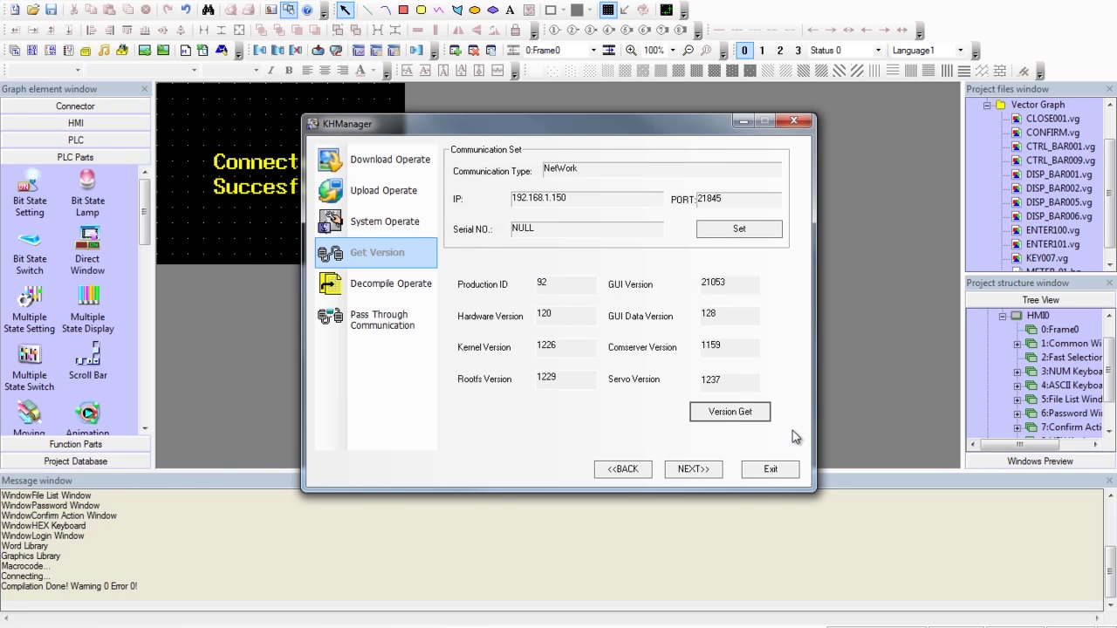
left_click(770, 471)
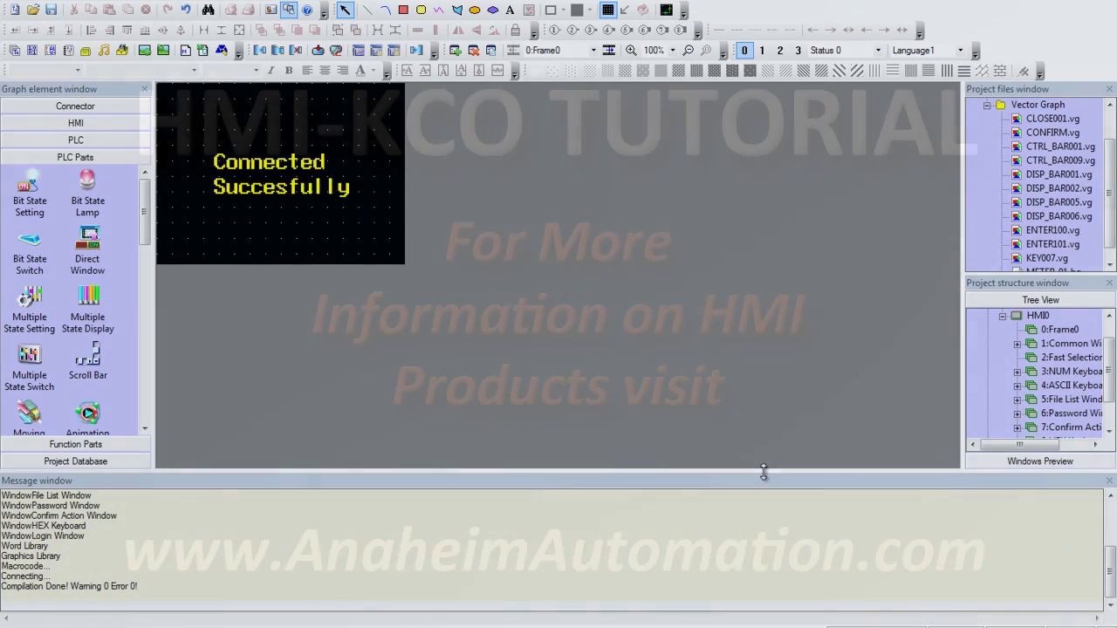